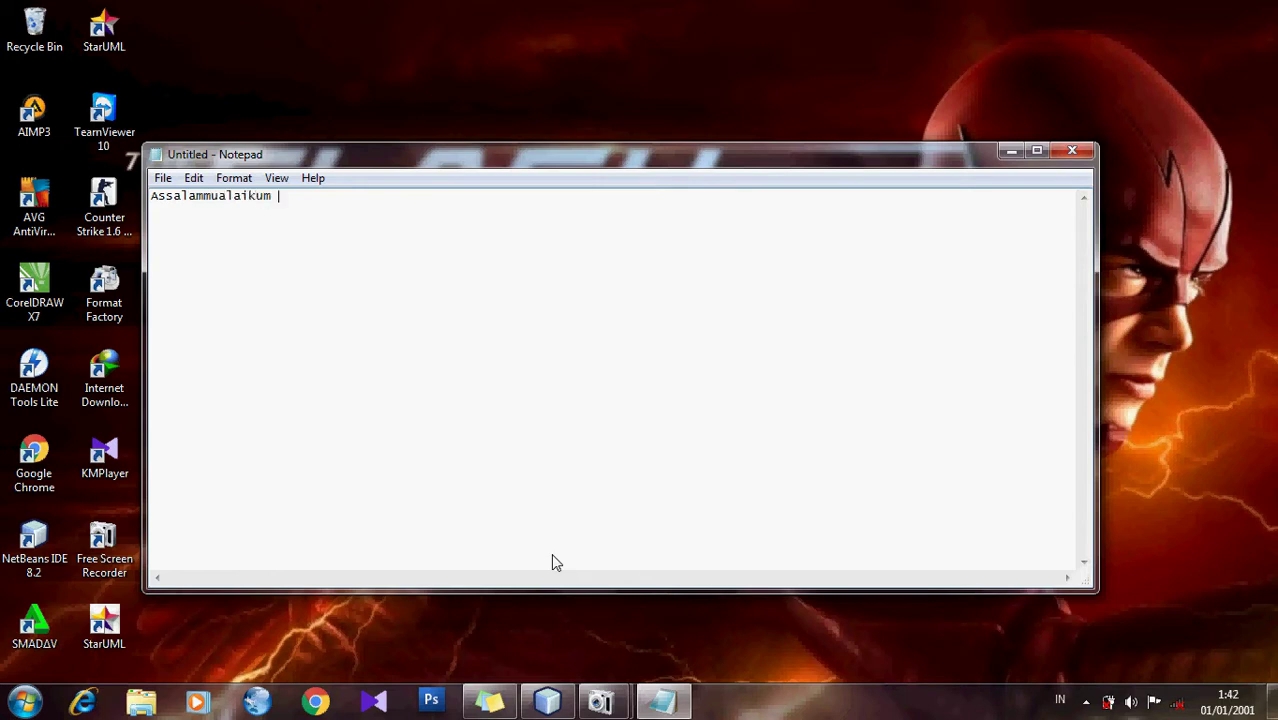
# Complete the greeting with "wr wb" and add "tutorial kali ini saya akan membuat magic folder di dalam komputer atau di sebut juga hiden folder".
pyautogui.write('wr wb  t')
pyautogui.write('utoria')
pyautogui.write('l kali i')
pyautogui.write('ni ')
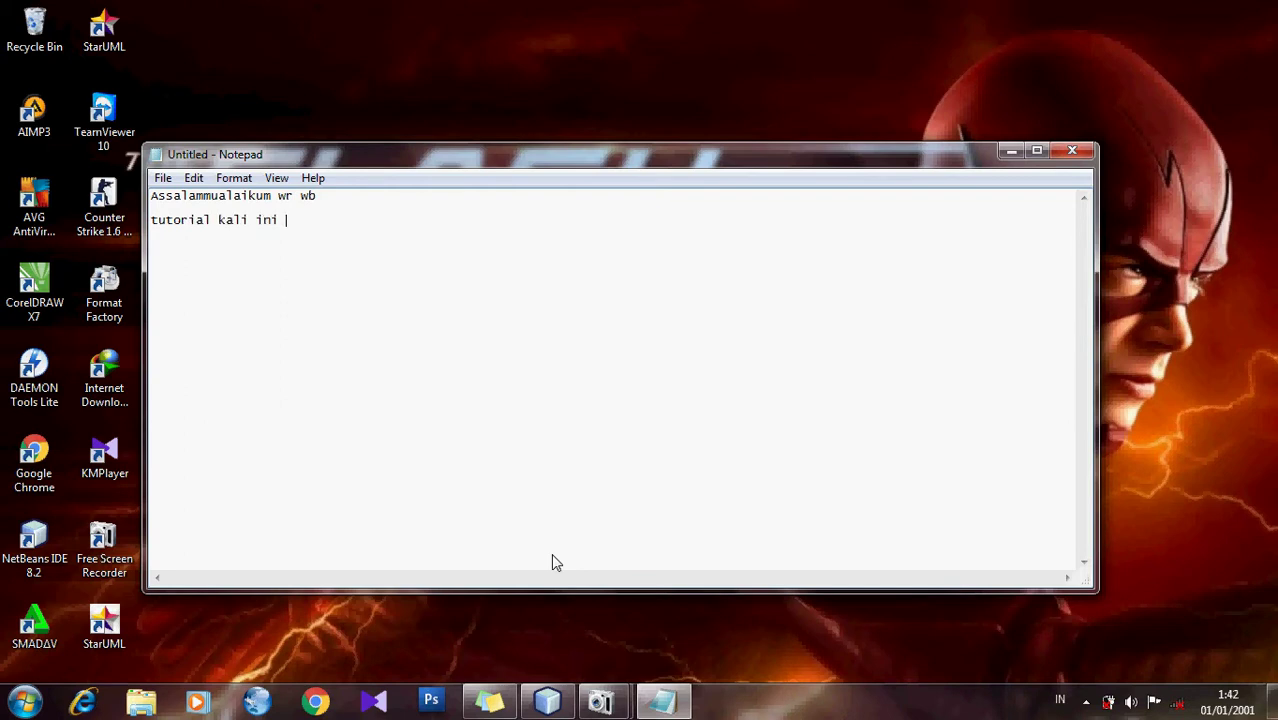
pyautogui.write('saya akan membuat ')
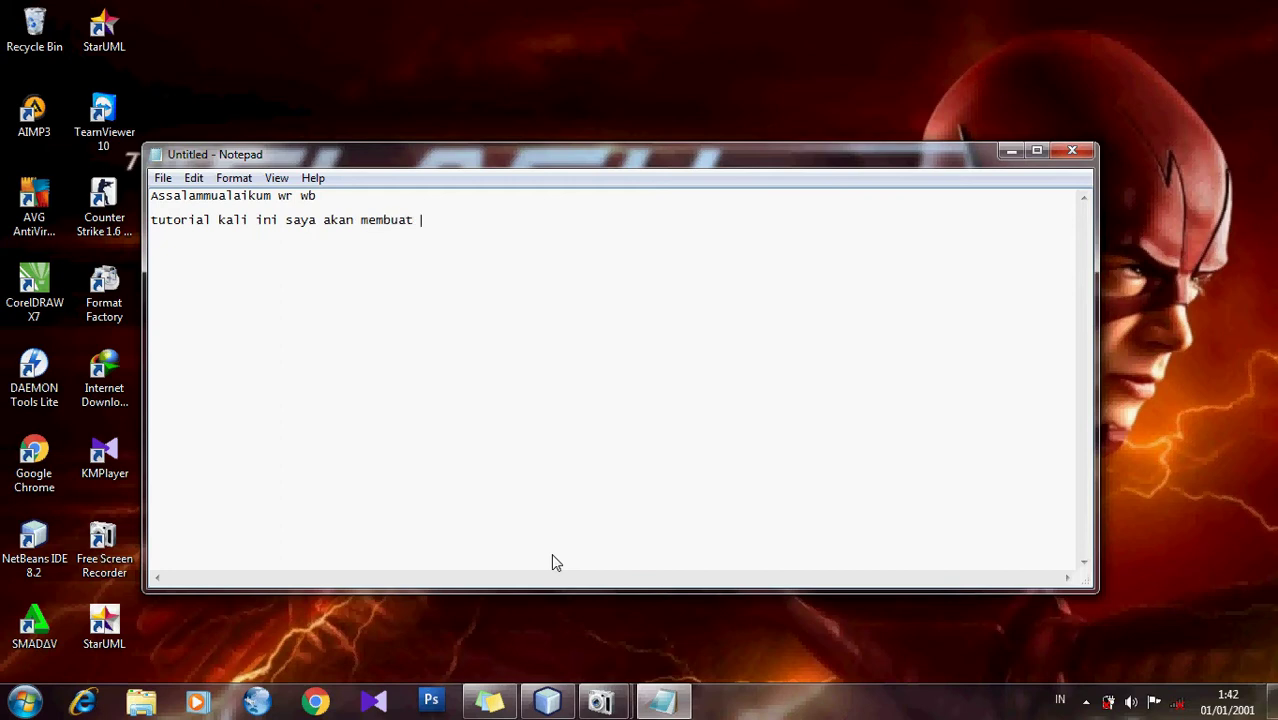
pyautogui.write('magic folder')
pyautogui.write('di dalam k')
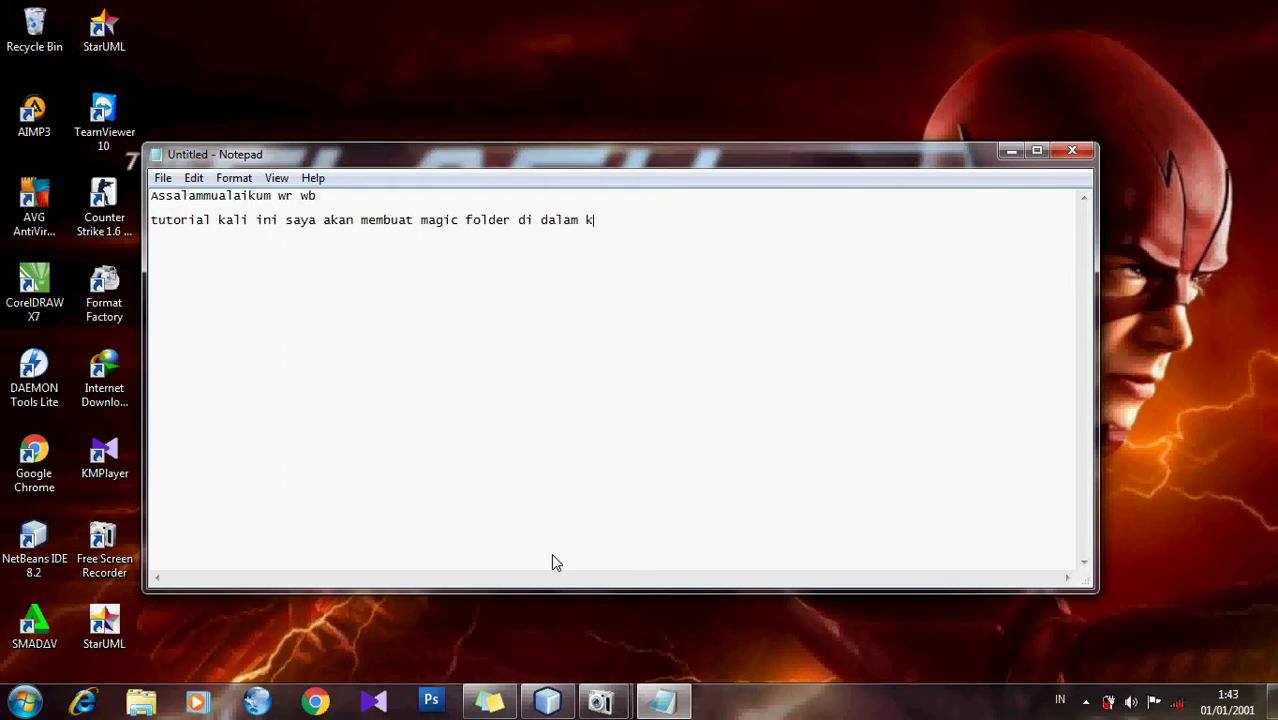
pyautogui.write('omputer')
pyautogui.press('Return')
pyautogui.write('atau di se')
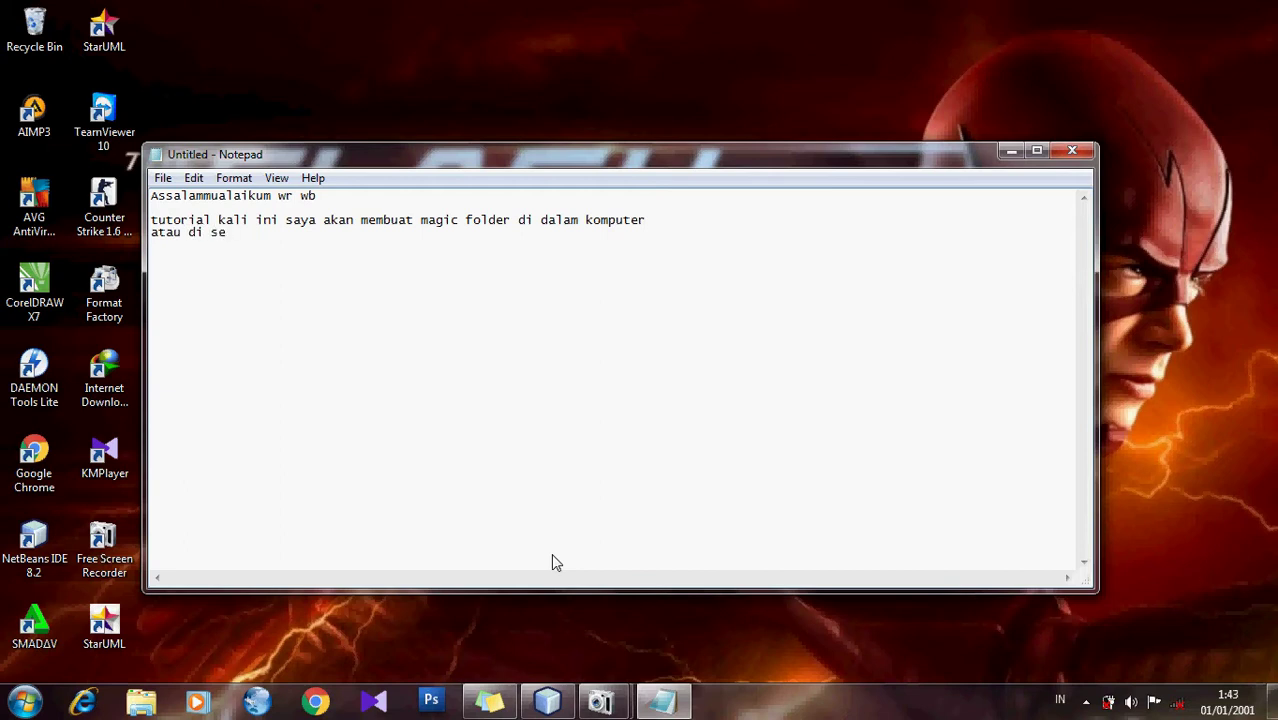
pyautogui.write('nbut juga hiden folder')
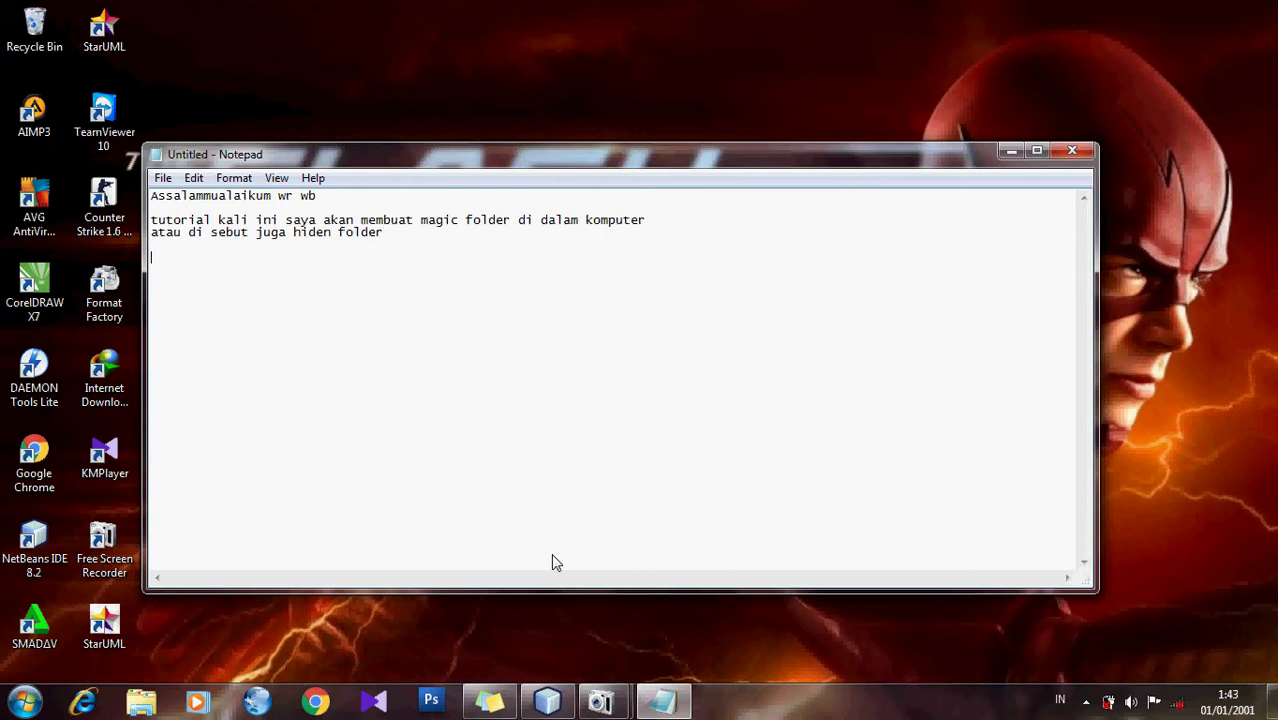
# Add the line "ini berfungsi ketika pengguna ingin menyembunyikan sebuah file yang tidak boleh orang lain tau" below the introduction.
pyautogui.write('ini berfungsi ketika ')
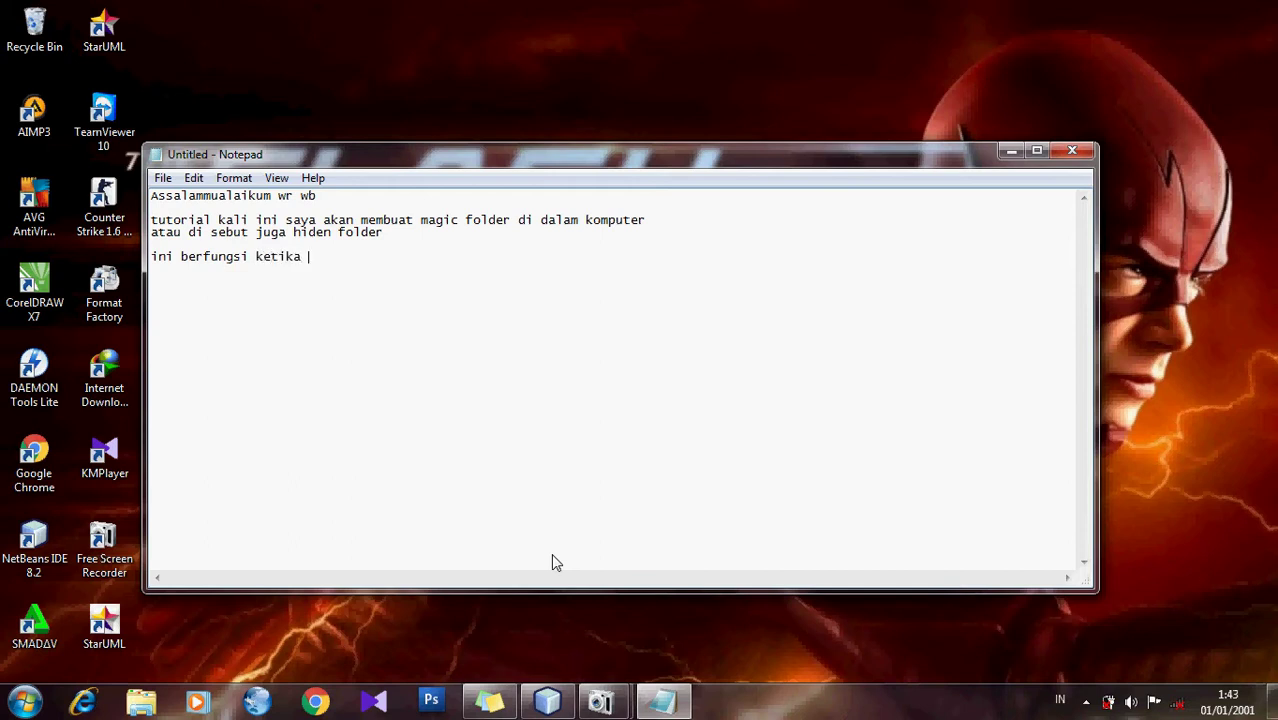
pyautogui.write('pengguna ingin mem')
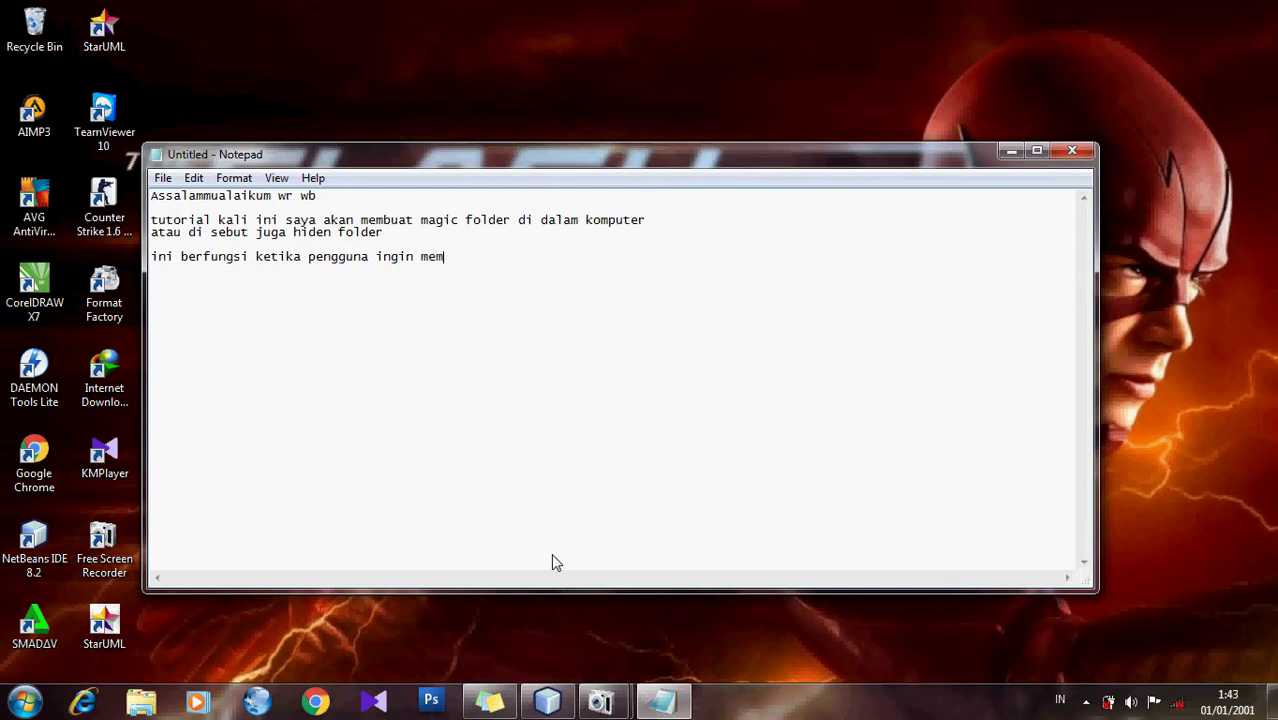
pyautogui.write('nyim')
pyautogui.press('BackSpace')
pyautogui.press('BackSpace')
pyautogui.write('embunyikan seb')
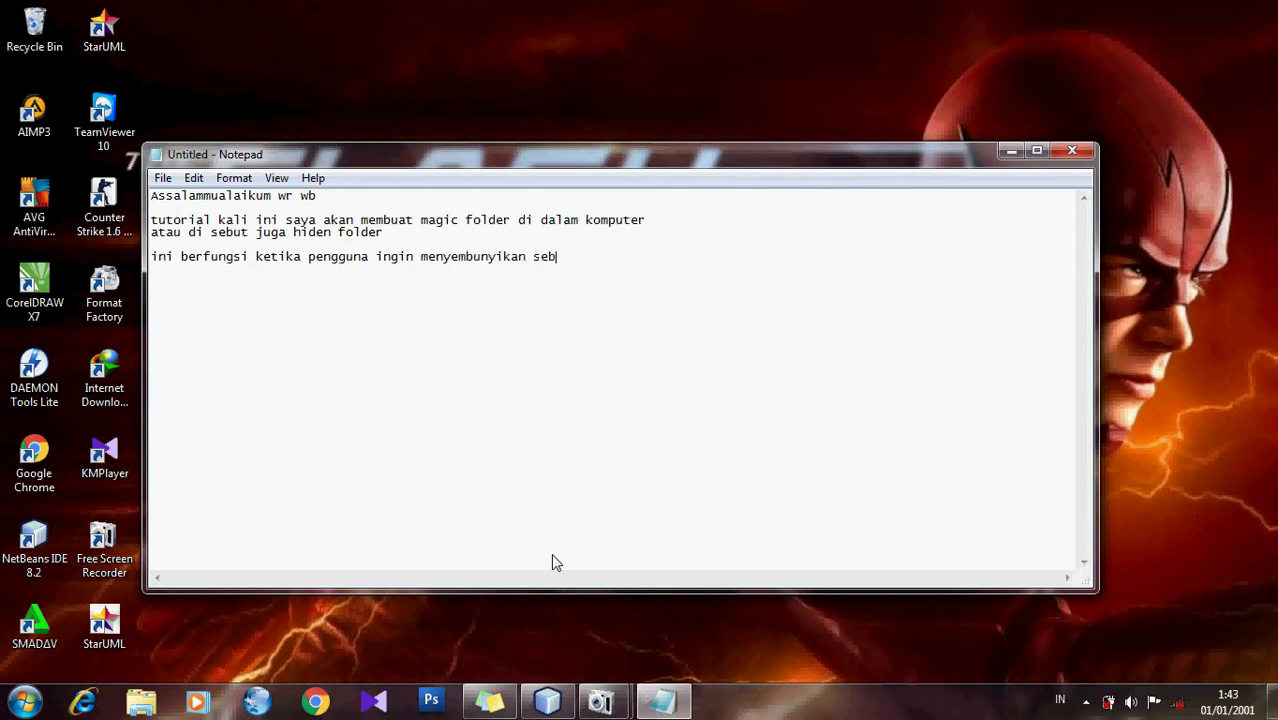
pyautogui.write('uah file yang tidak')
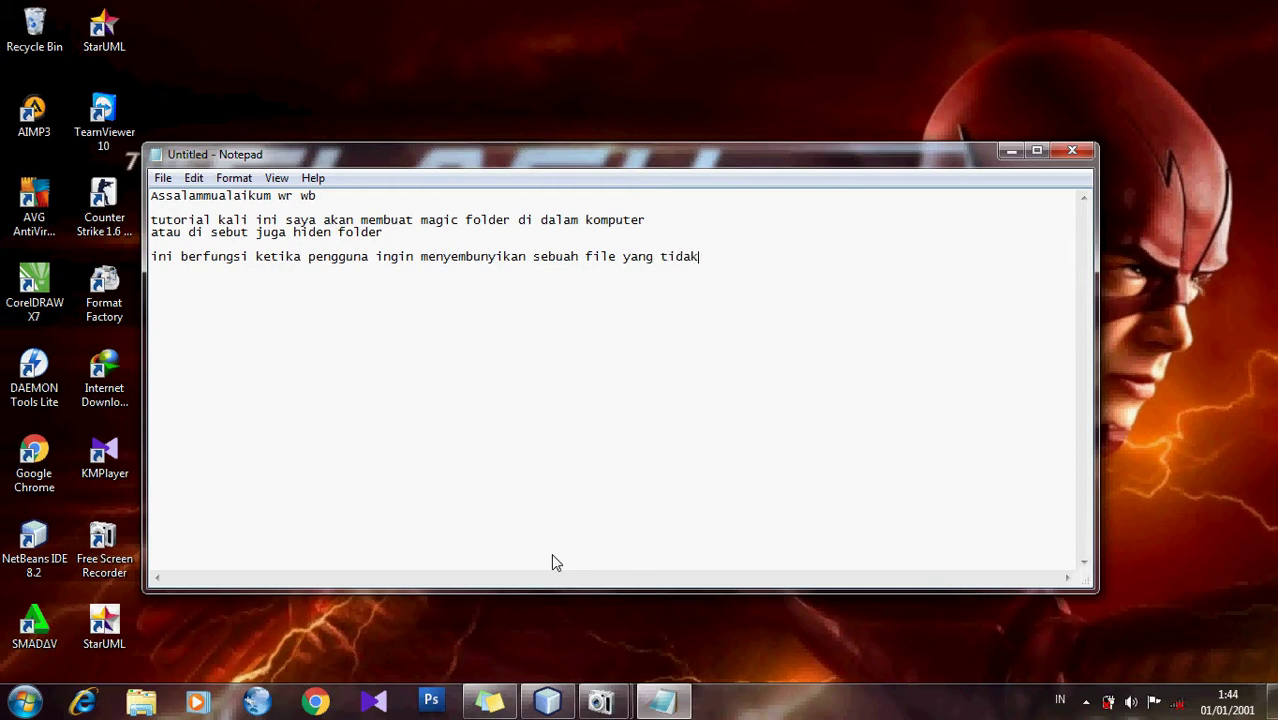
pyautogui.write(' boleh orang lain tau')
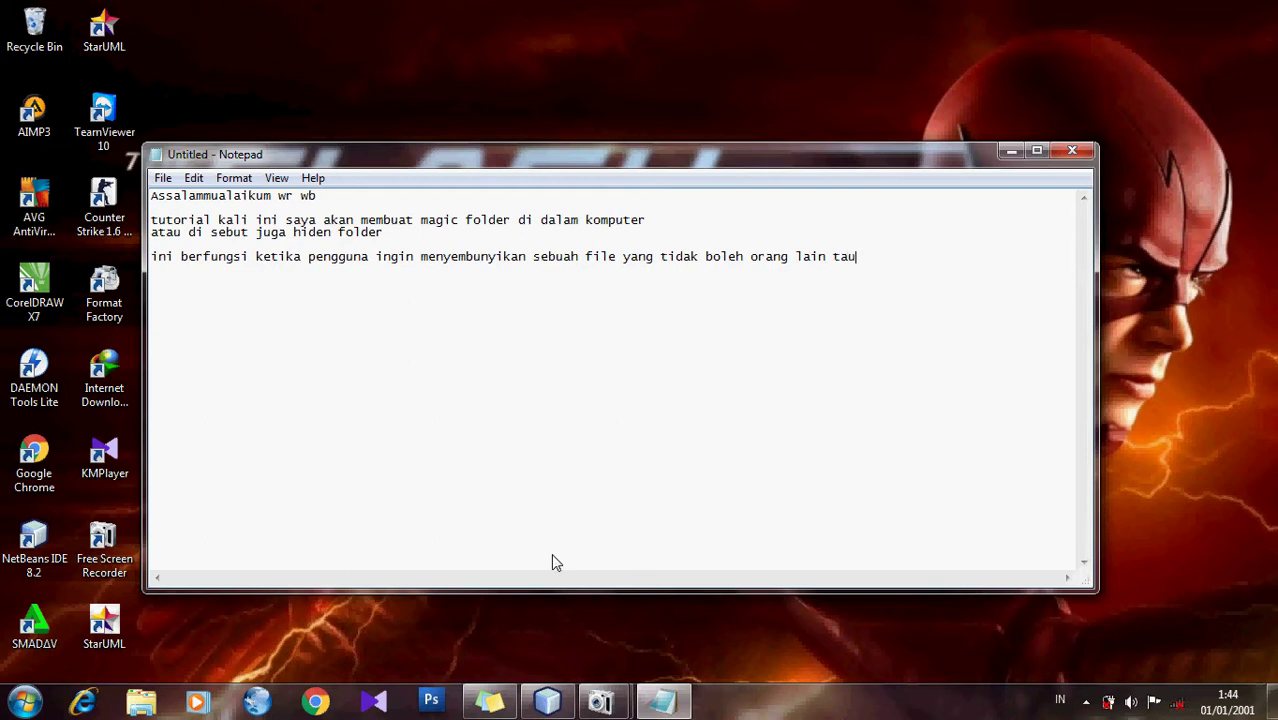
# Add "caranya gampang" and "okey lihat saja" as two separate closing lines with a blank line between them.
pyautogui.press('Return')
pyautogui.write('caranya gampang  ')
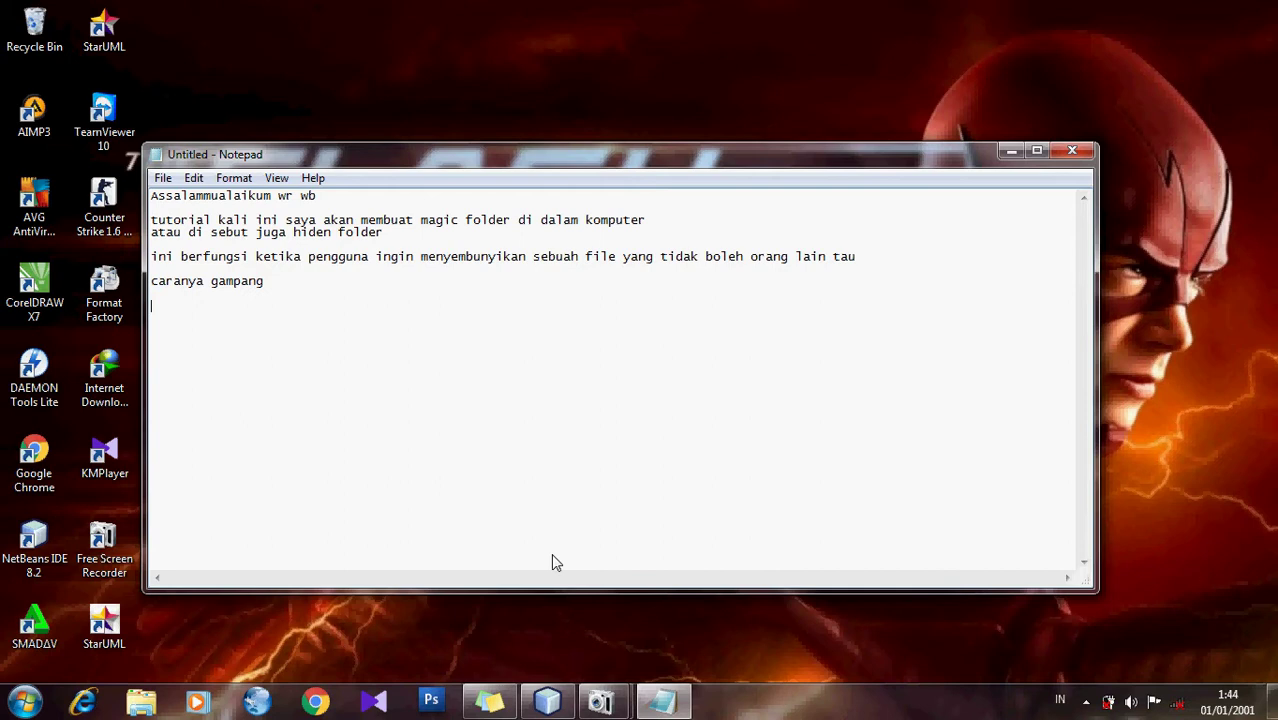
pyautogui.write('okey lihat saja')
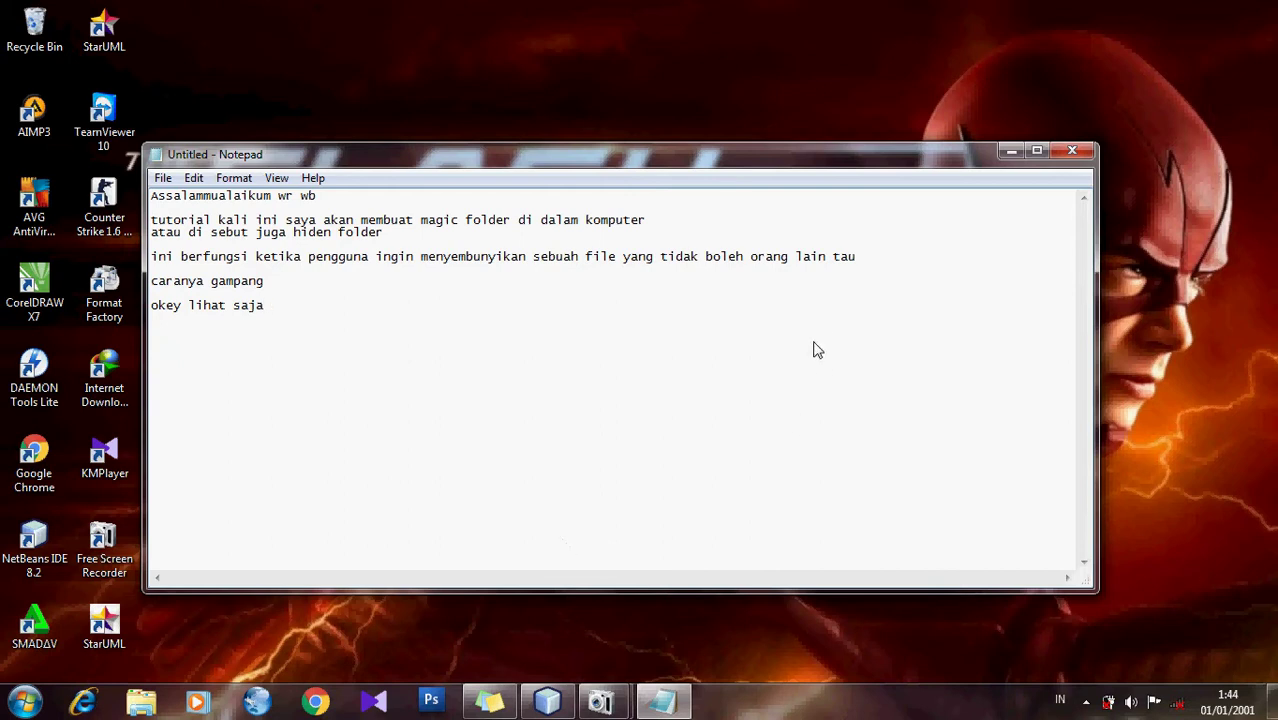
# Minimize the notes and open the Documents library in Windows Explorer.
pyautogui.click(1011, 150)
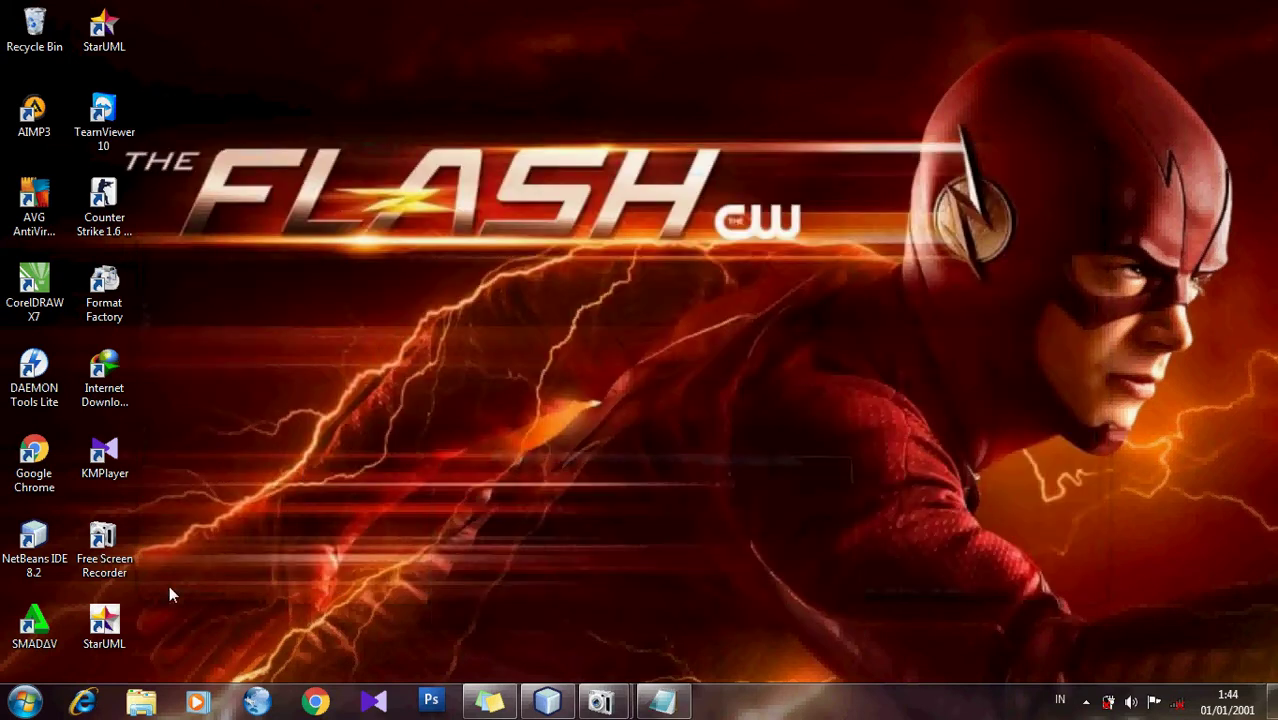
pyautogui.click(141, 700)
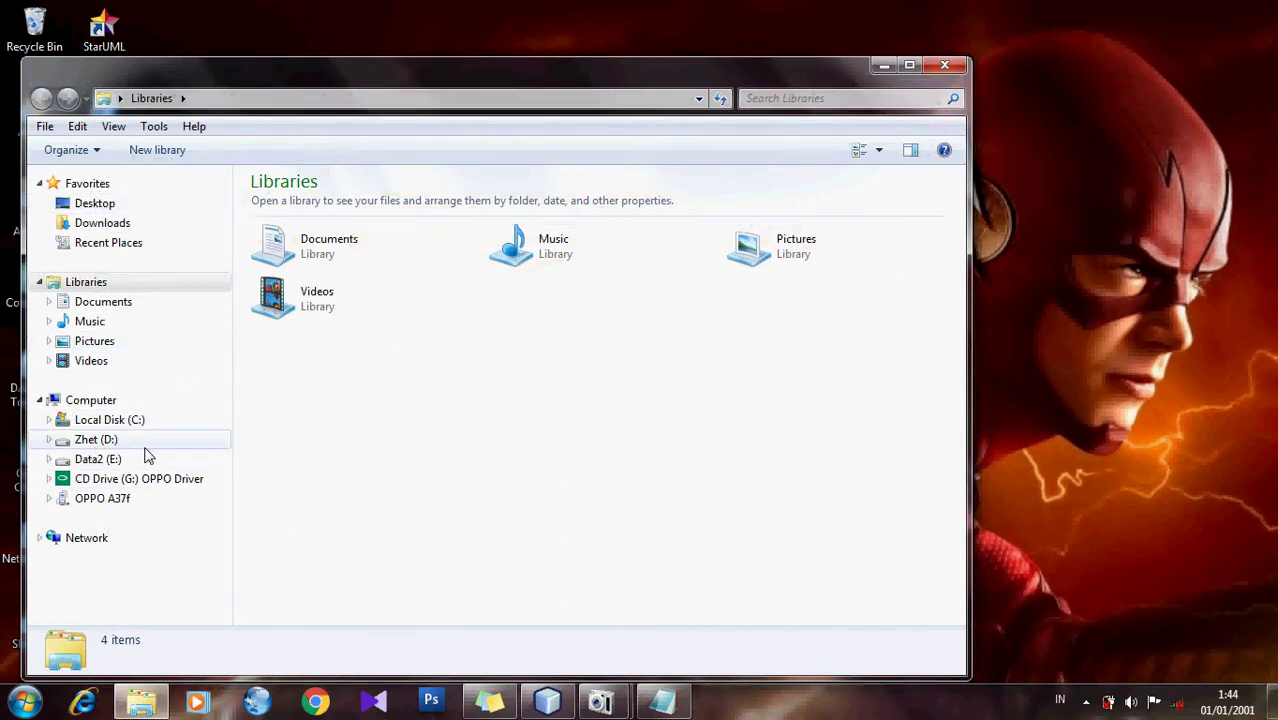
pyautogui.click(114, 304)
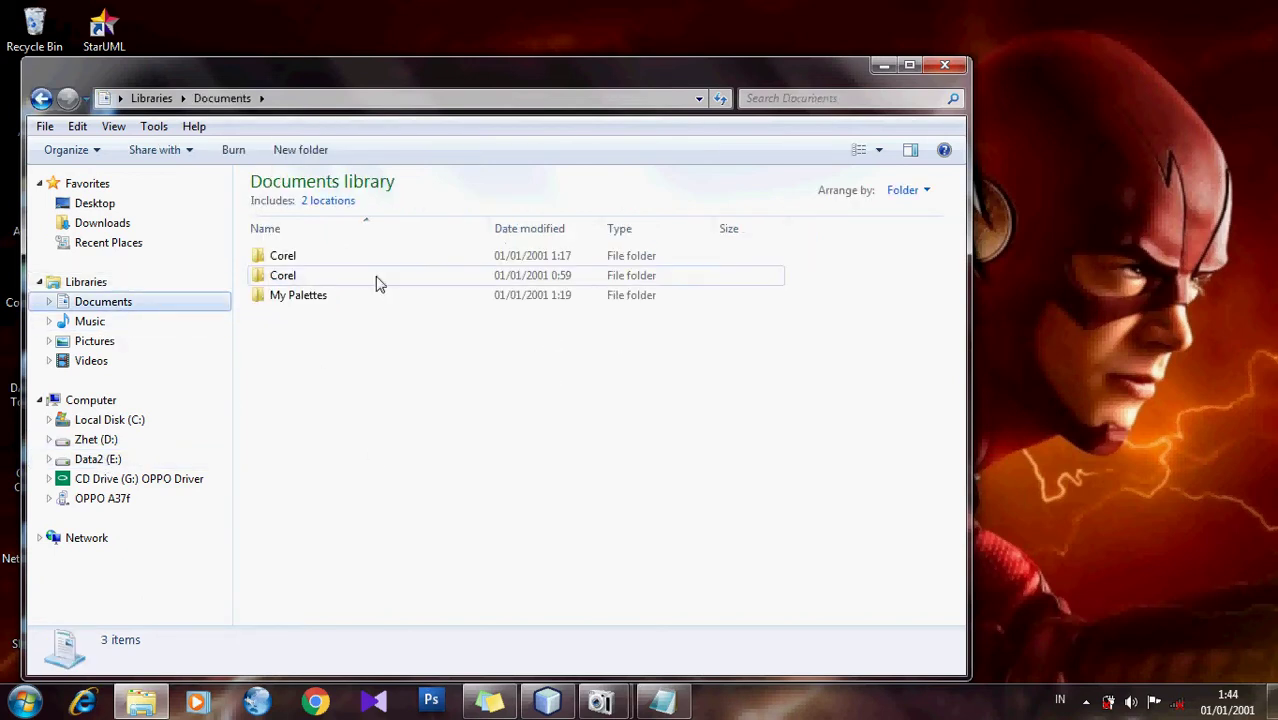
pyautogui.click(910, 192)
pyautogui.click(461, 389)
# Create a new folder in the Documents library.
pyautogui.rightClick(461, 389)
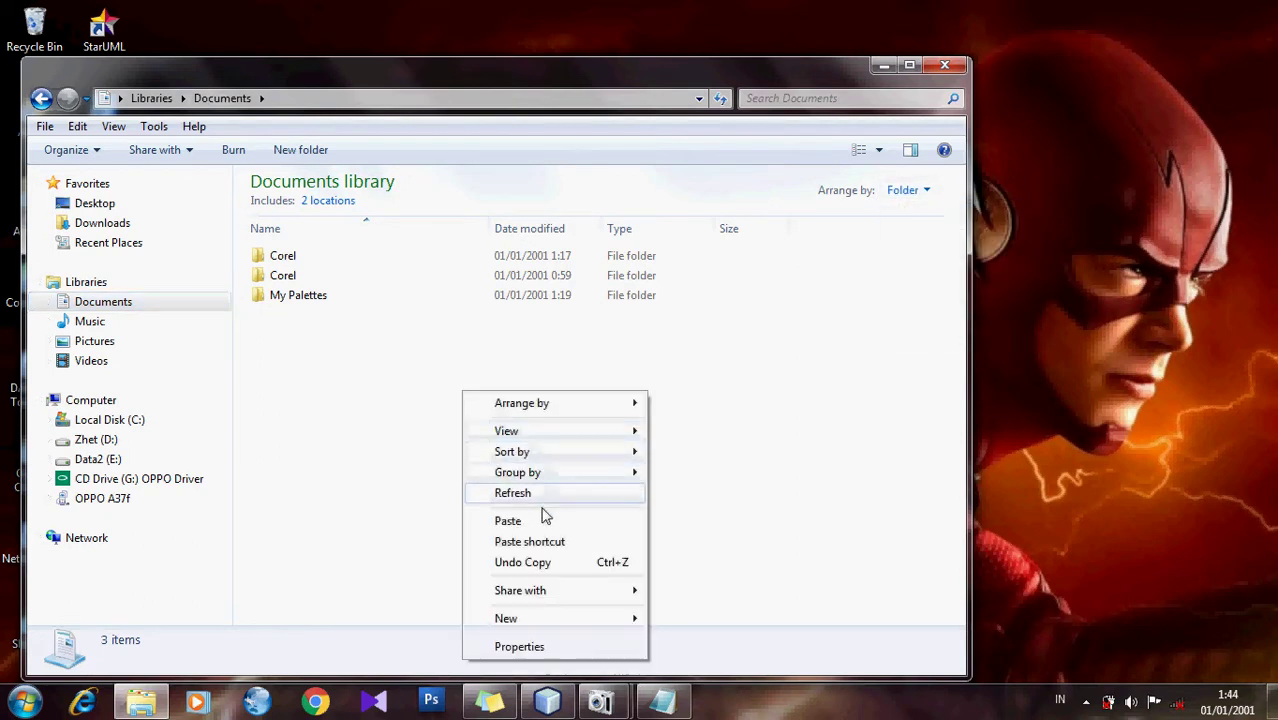
pyautogui.moveTo(555, 620)
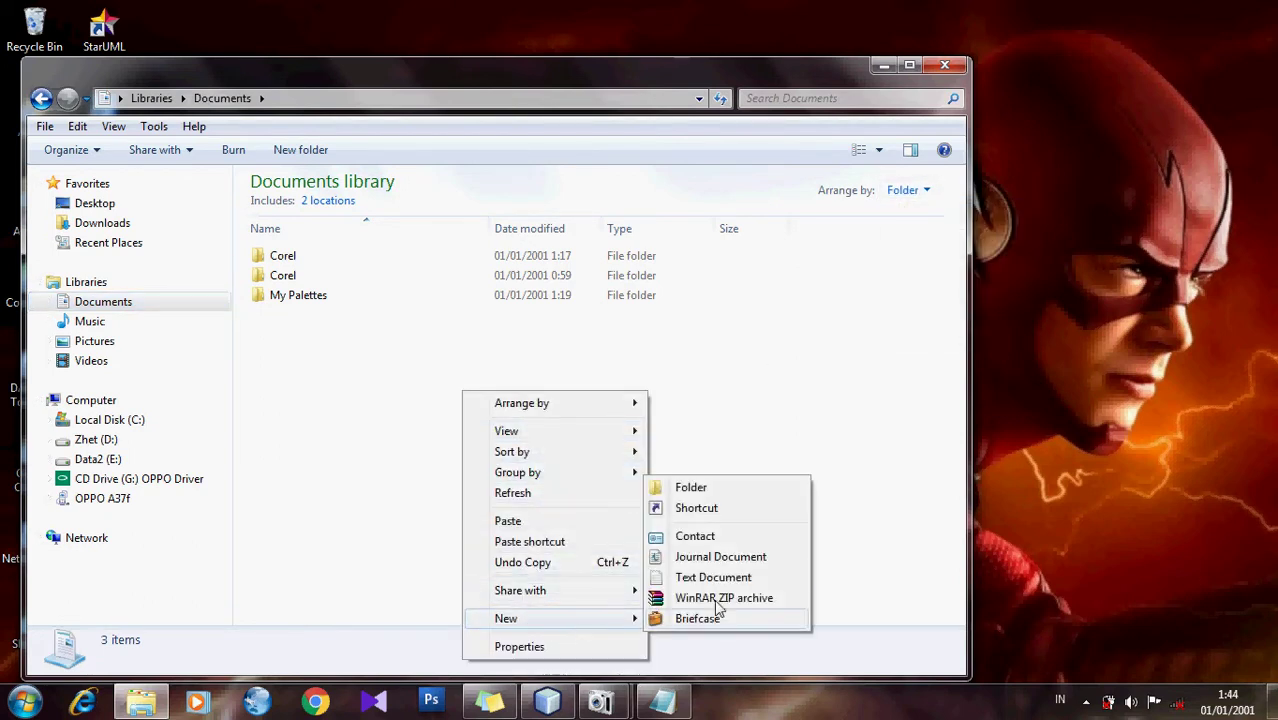
pyautogui.click(692, 490)
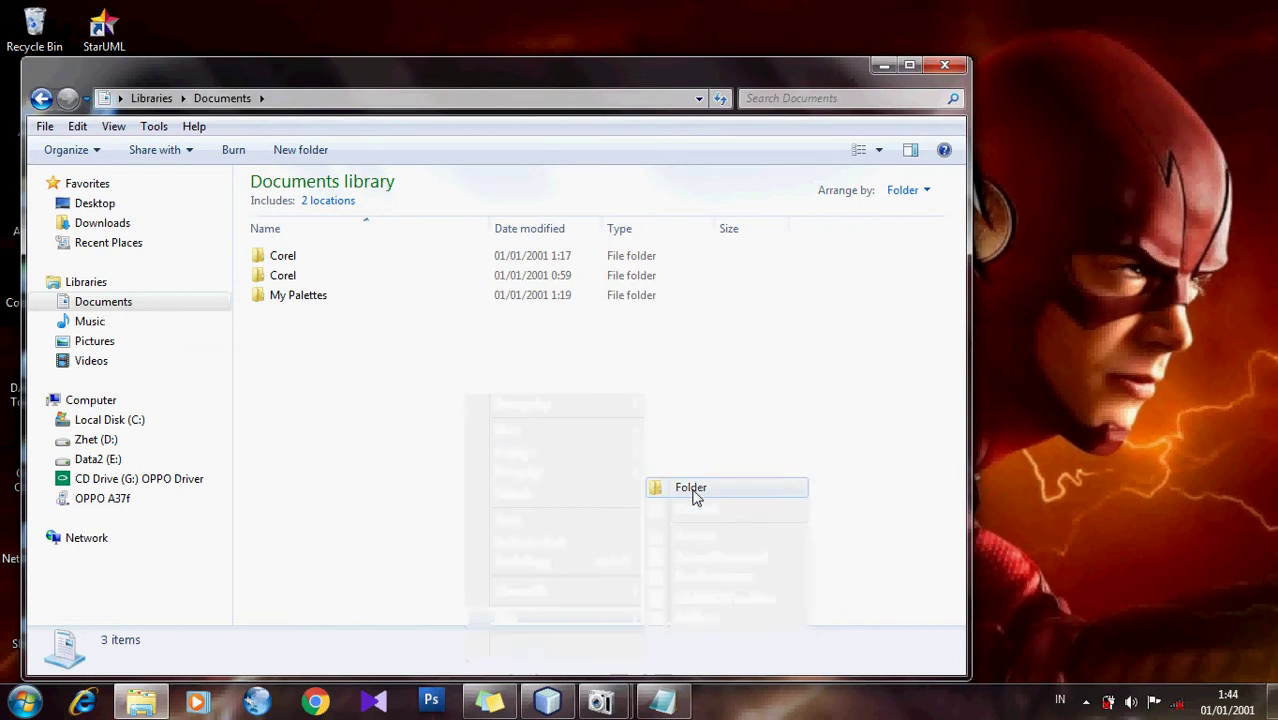
pyautogui.click(390, 400)
pyautogui.click(310, 323)
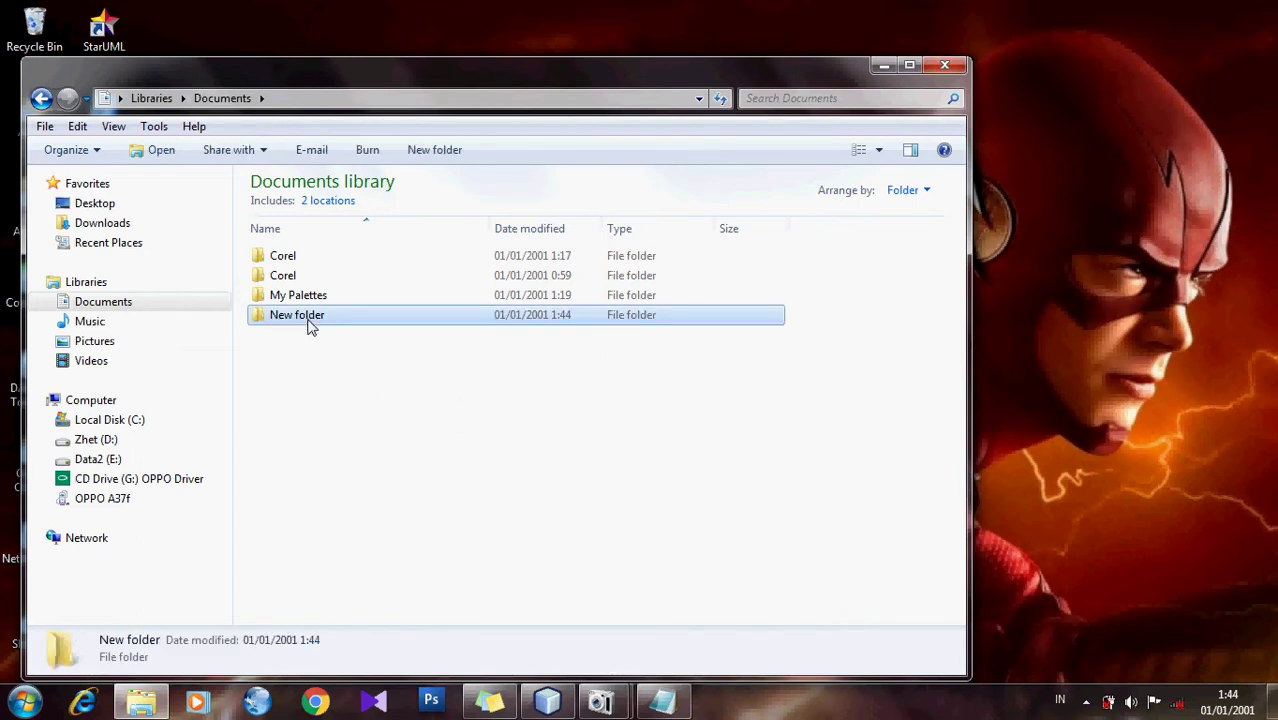
# Rename the newly created folder in the Documents library as "Data saya".
pyautogui.click(310, 318)
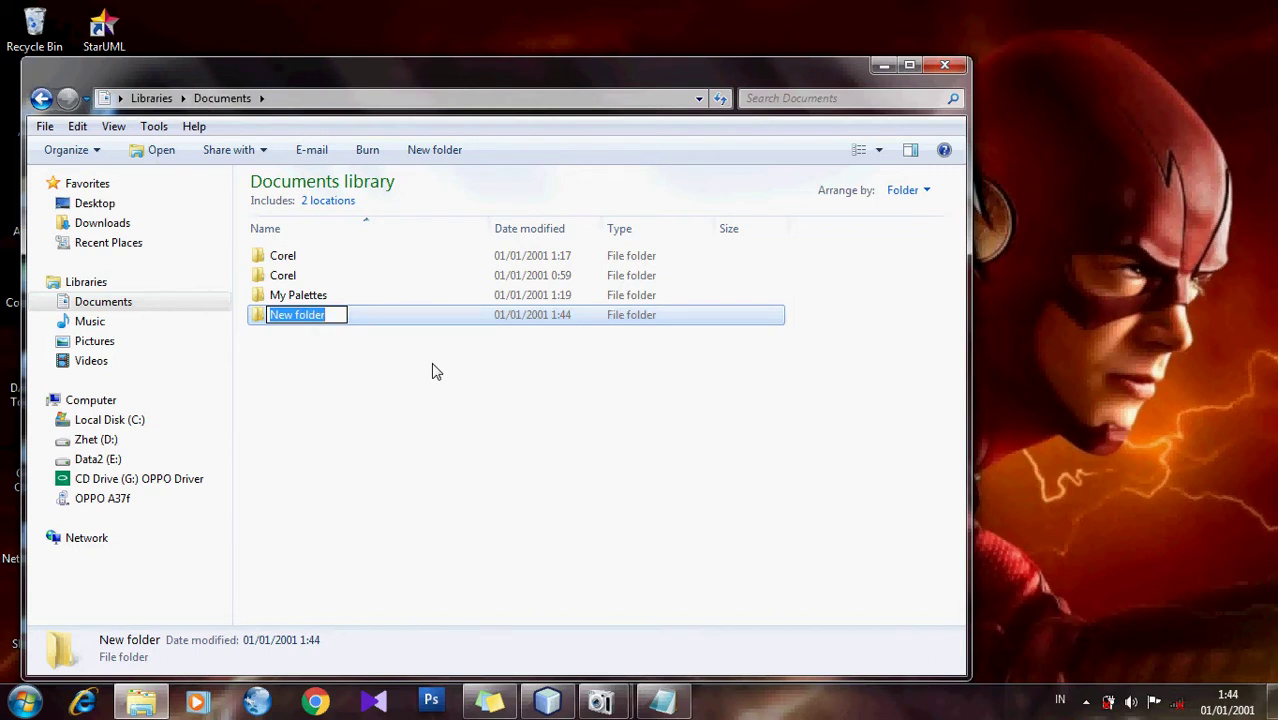
pyautogui.write('data')
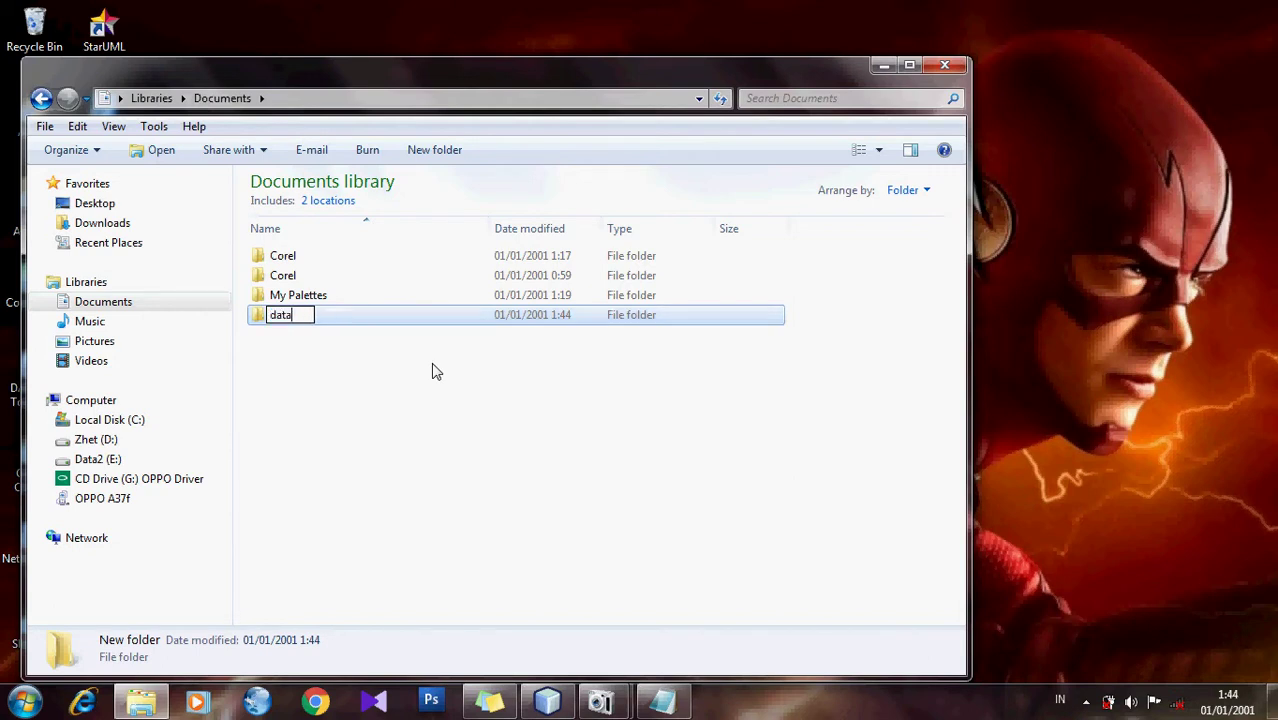
pyautogui.press('BackSpace')
pyautogui.press('BackSpace')
pyautogui.press('BackSpace')
pyautogui.press('BackSpace')
pyautogui.write('Data saya')
pyautogui.press('Return')
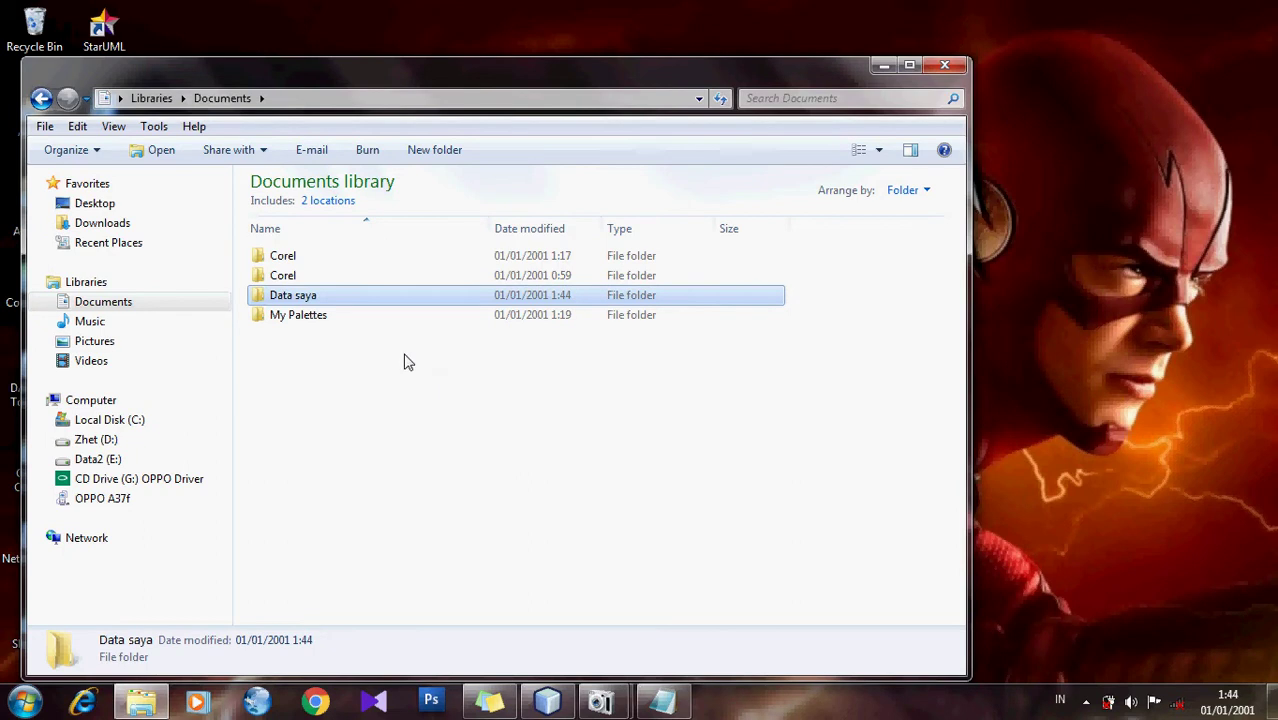
# In Notepad, replace all text with "nah folder data saya ini akan kita hilangkan atau sembunyikan menggunakan hidden", followed by "next" on a separate line.
pyautogui.click(660, 703)
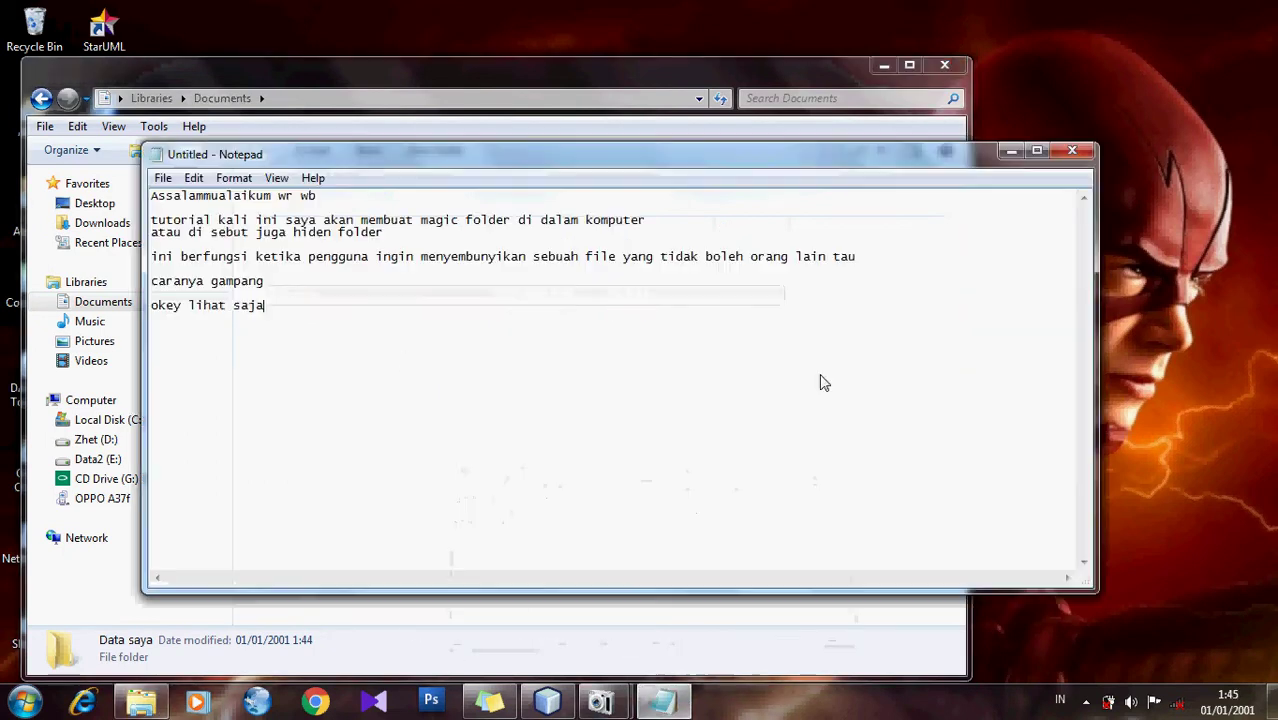
pyautogui.hotkey('ctrl', 'a')
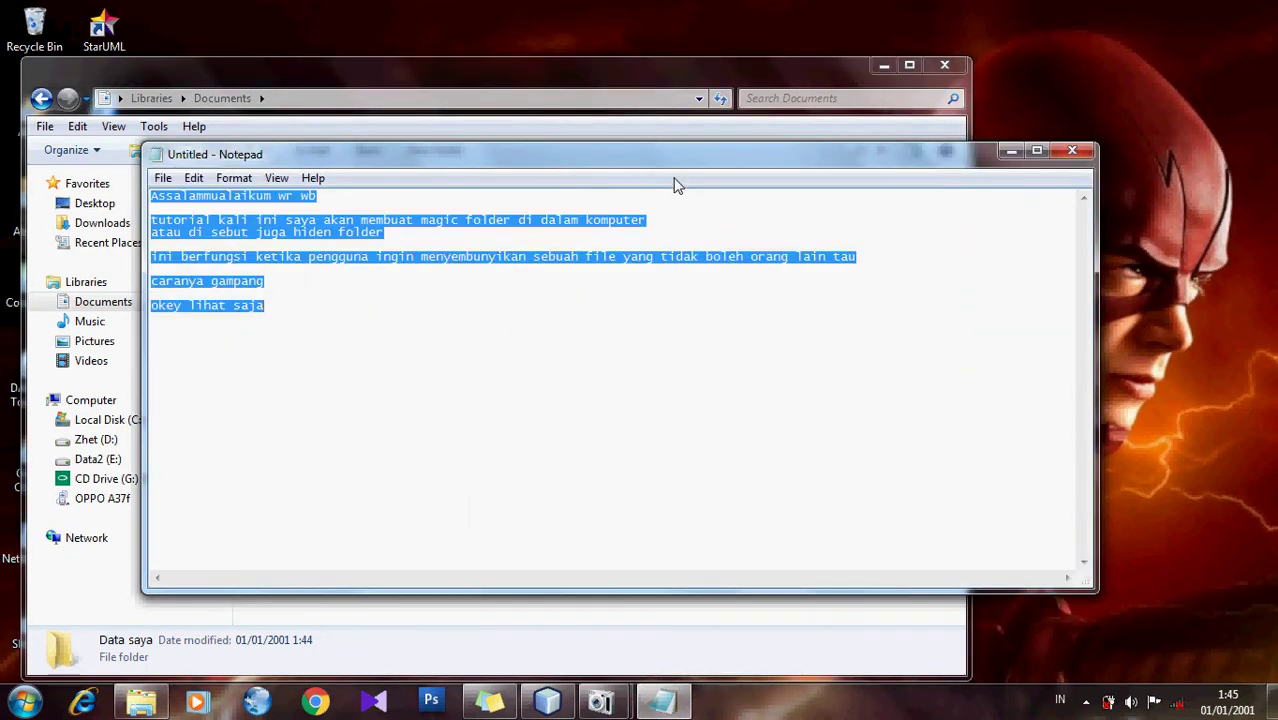
pyautogui.write('nah ')
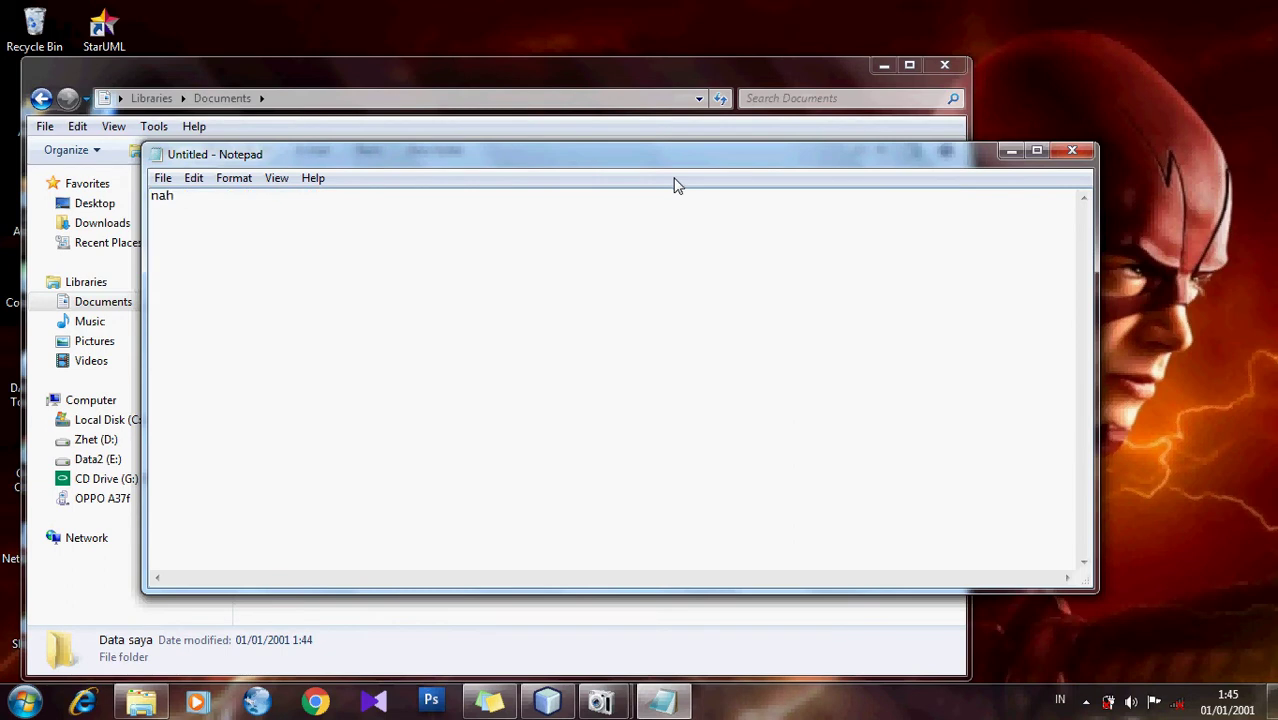
pyautogui.write('folder data saya')
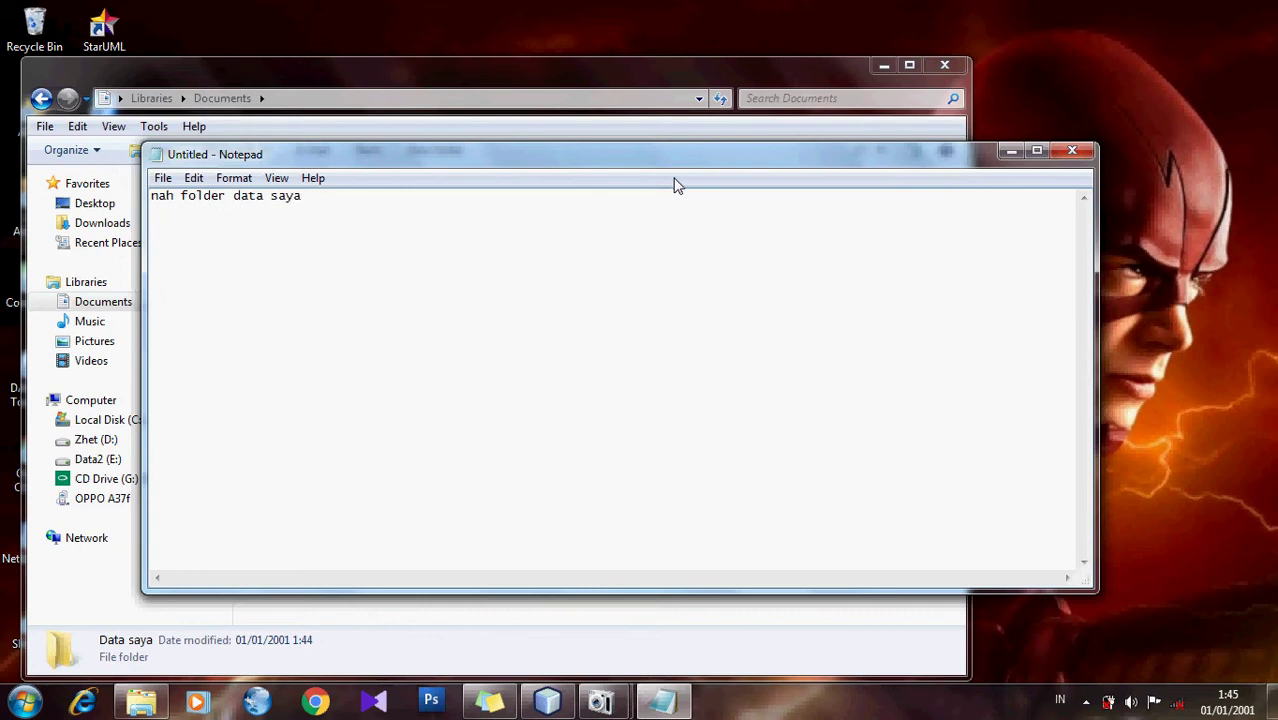
pyautogui.write(' ini akan kita hilang')
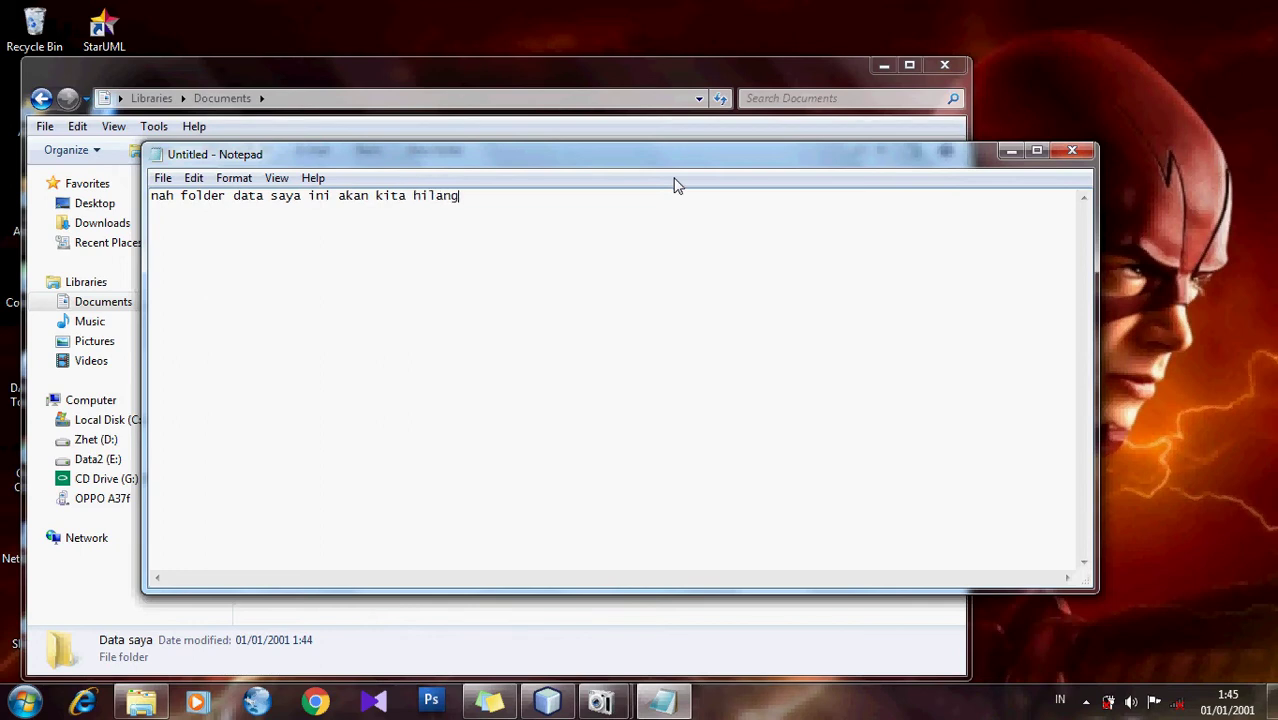
pyautogui.write('kan atau sembun')
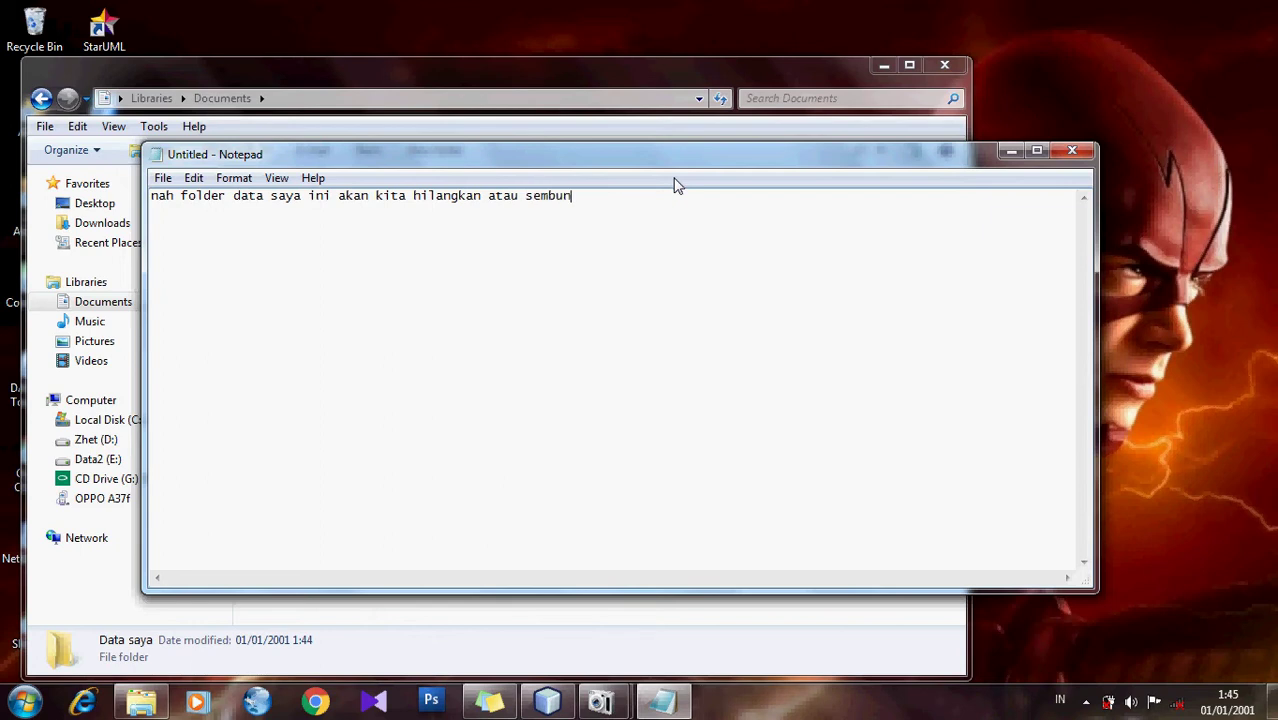
pyautogui.write('yikan menggunakan h')
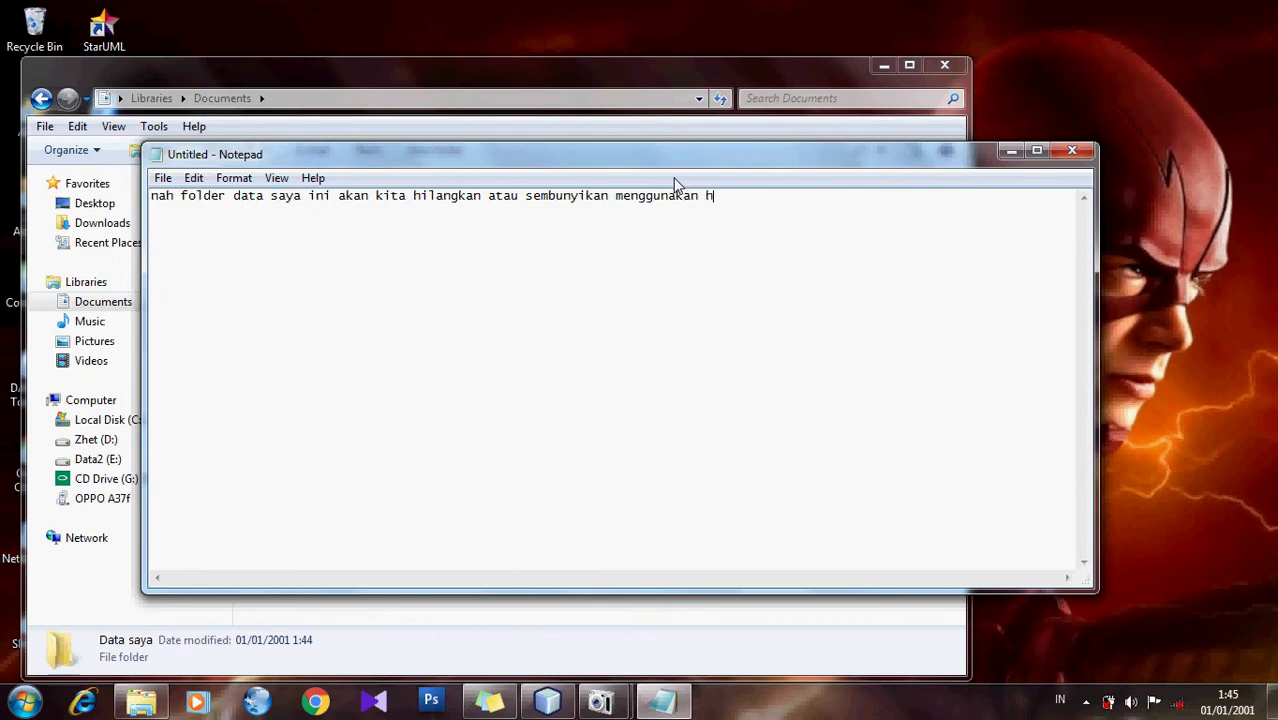
pyautogui.write('idden')
pyautogui.write('ne')
pyautogui.write('xt')
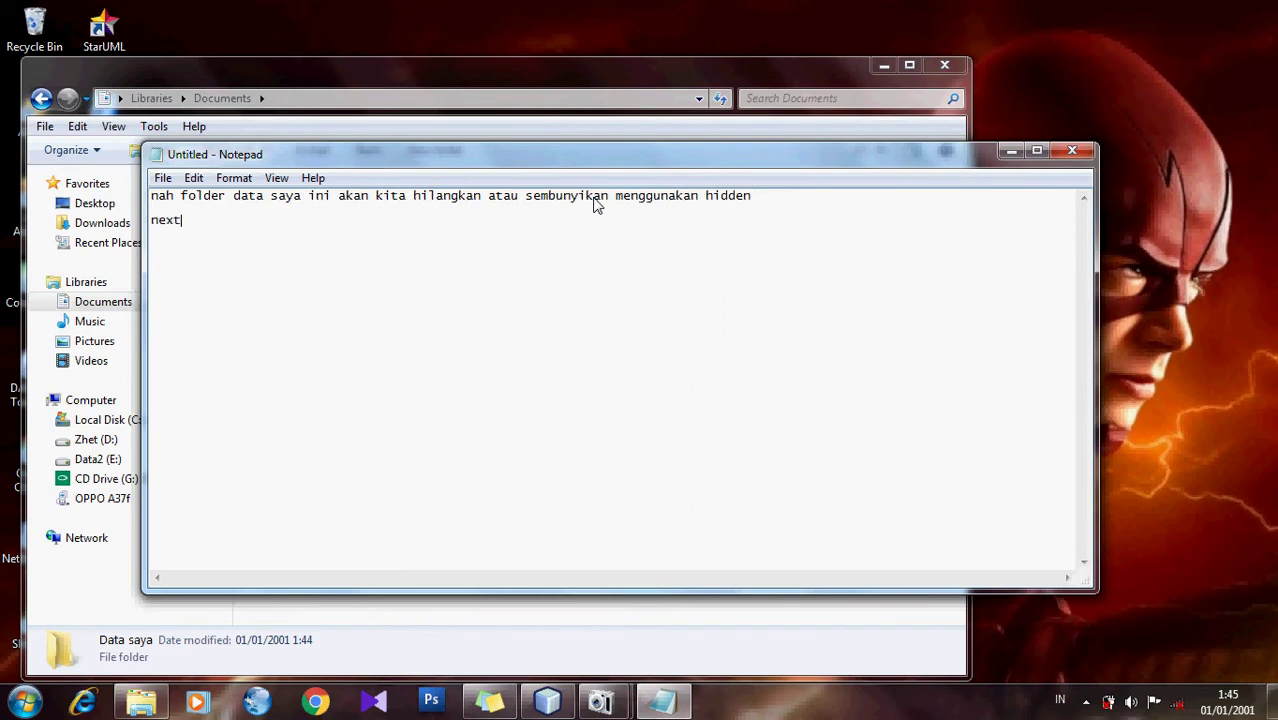
# Back in Windows Explorer, enable and apply the Hidden attribute in the properties of the "Data saya" folder.
pyautogui.click(1011, 151)
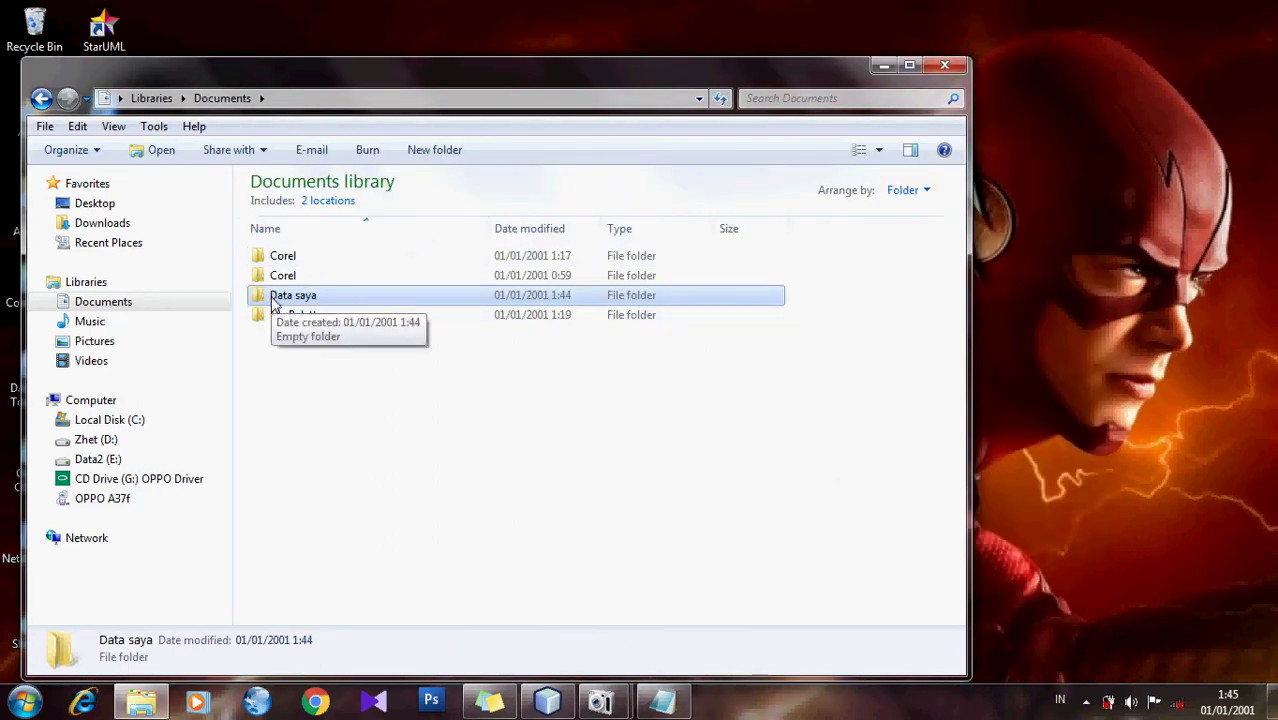
pyautogui.rightClick(273, 298)
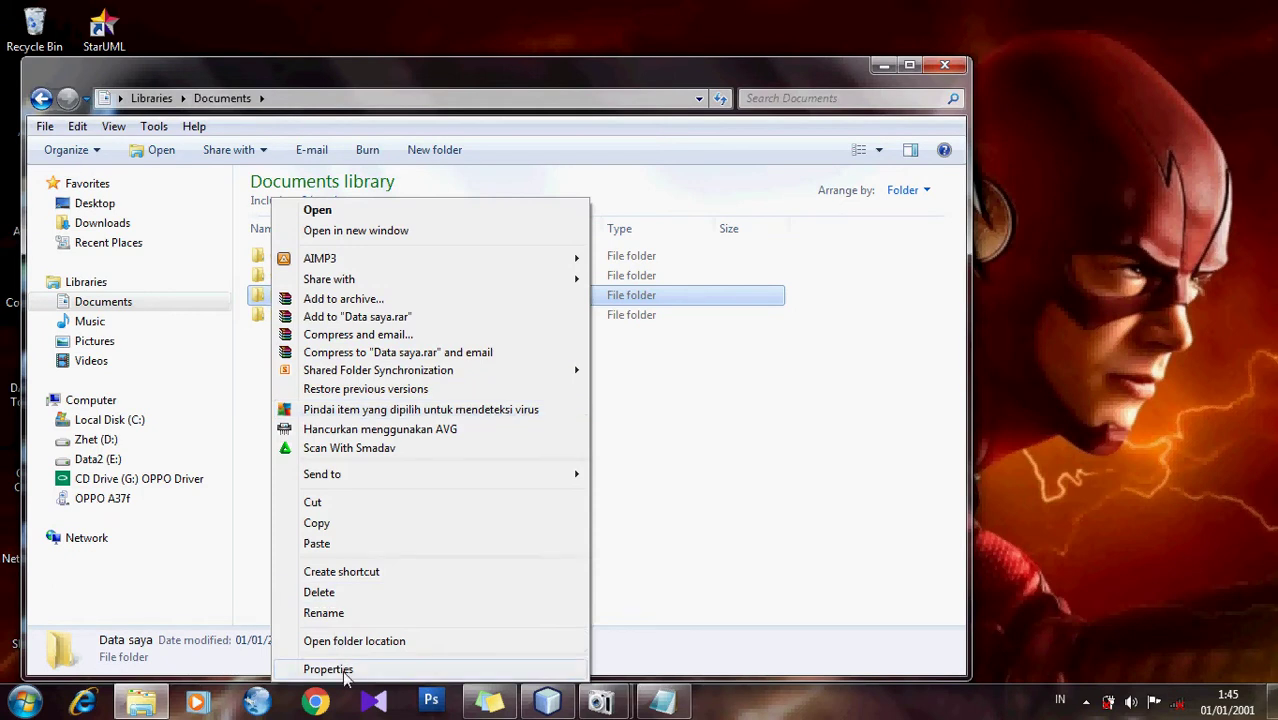
pyautogui.click(328, 669)
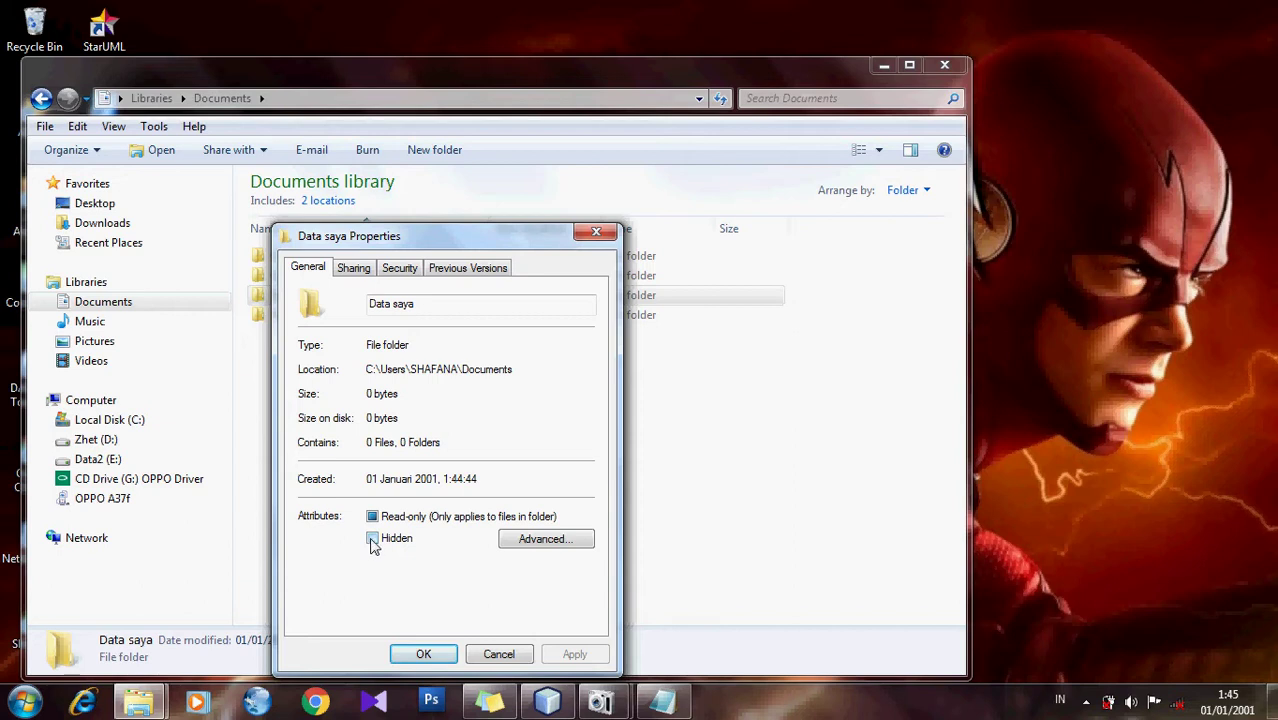
pyautogui.click(372, 540)
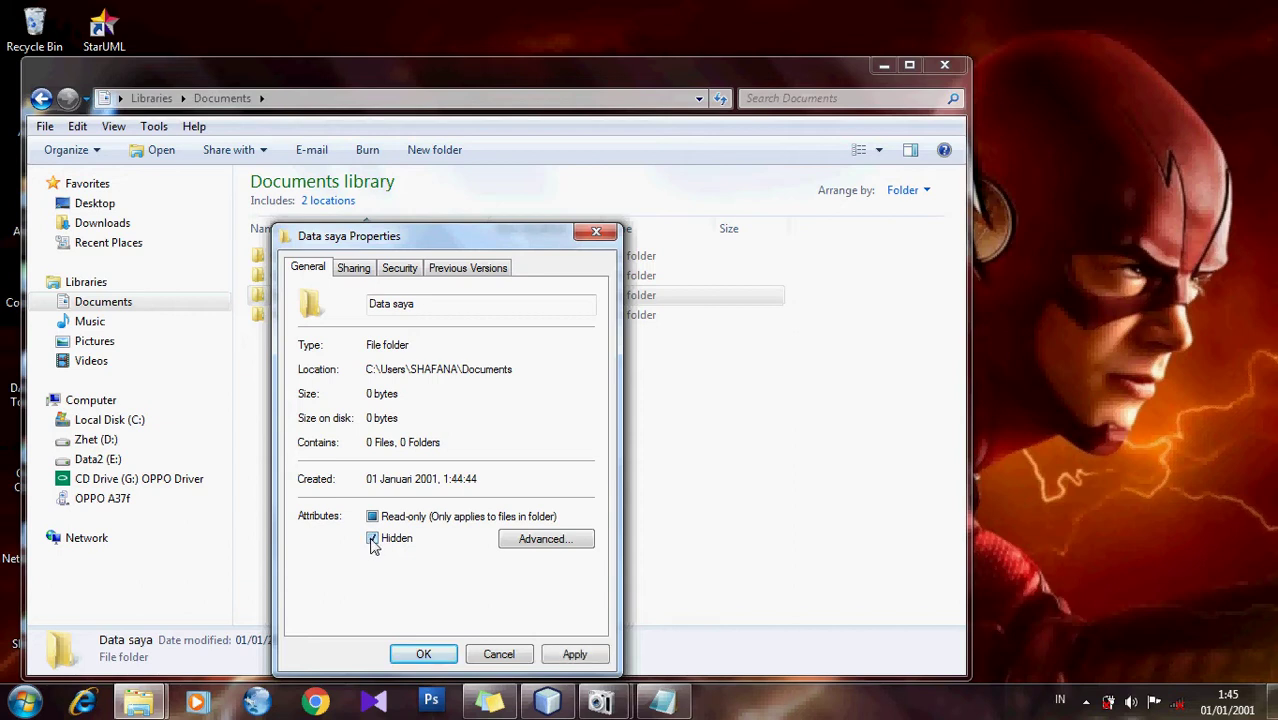
pyautogui.click(578, 655)
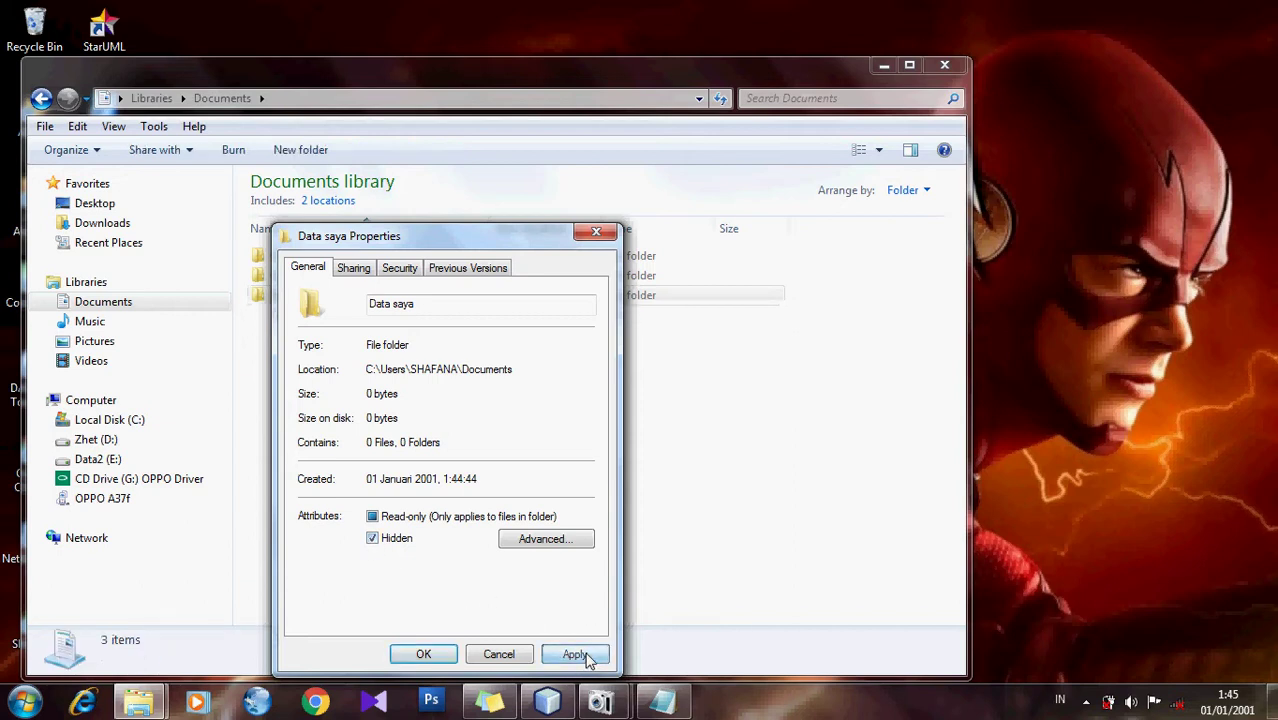
# Confirm and close the properties of the "Data saya" folder.
pyautogui.click(423, 654)
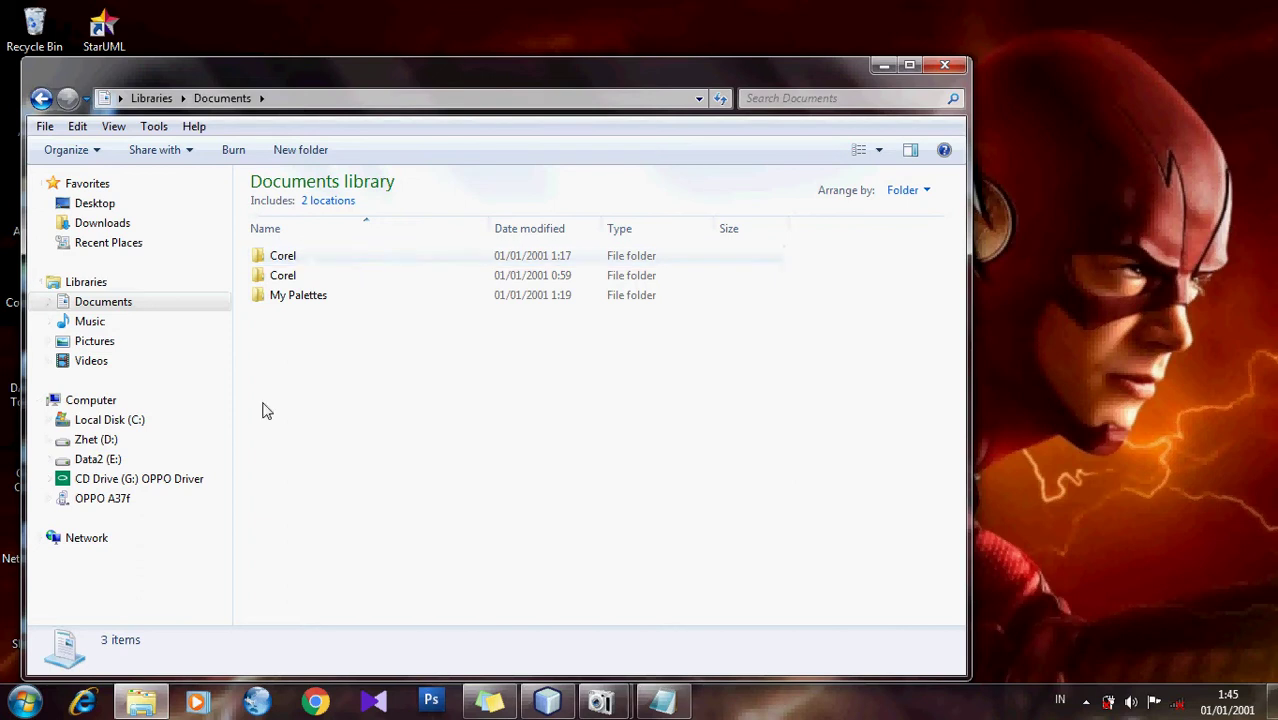
# In Notepad, replace all text with "langsung hilang" and, after a blank line, "nah selanjutnya cara untuk mengembalikan lagi lihat tahapan berikut ini".
pyautogui.click(662, 700)
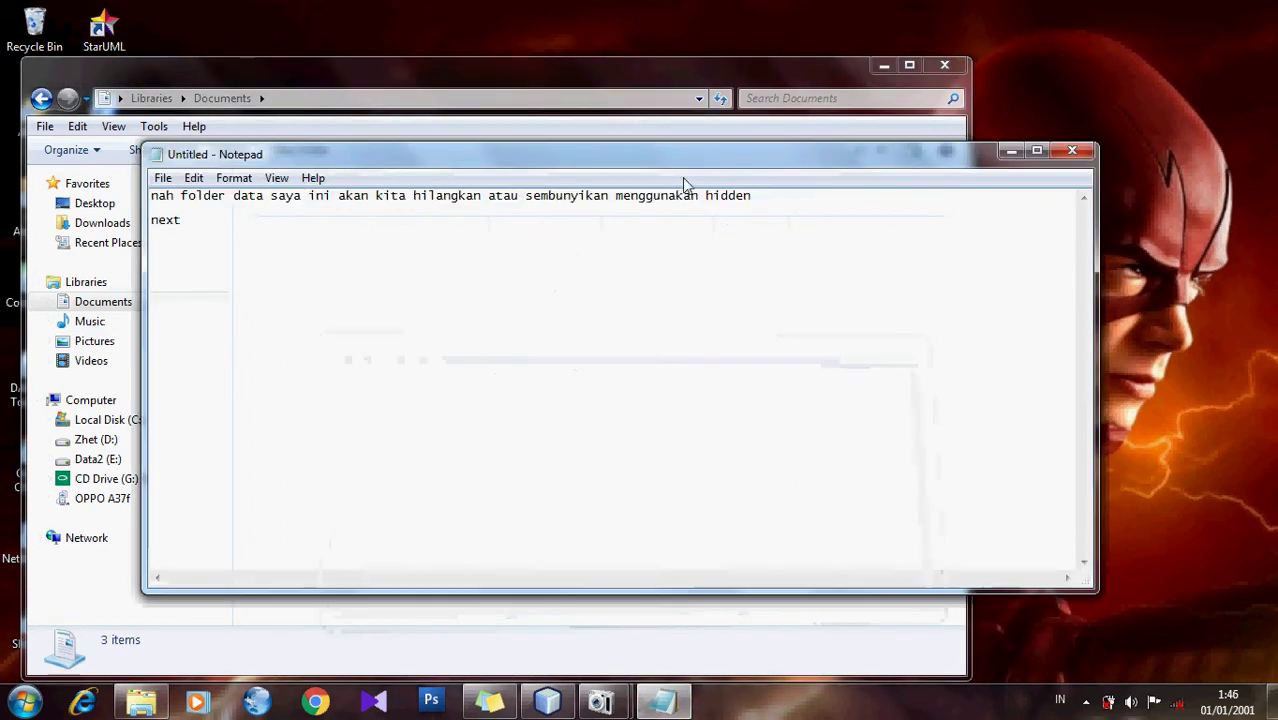
pyautogui.moveTo(690, 165); pyautogui.dragTo(973, 288)
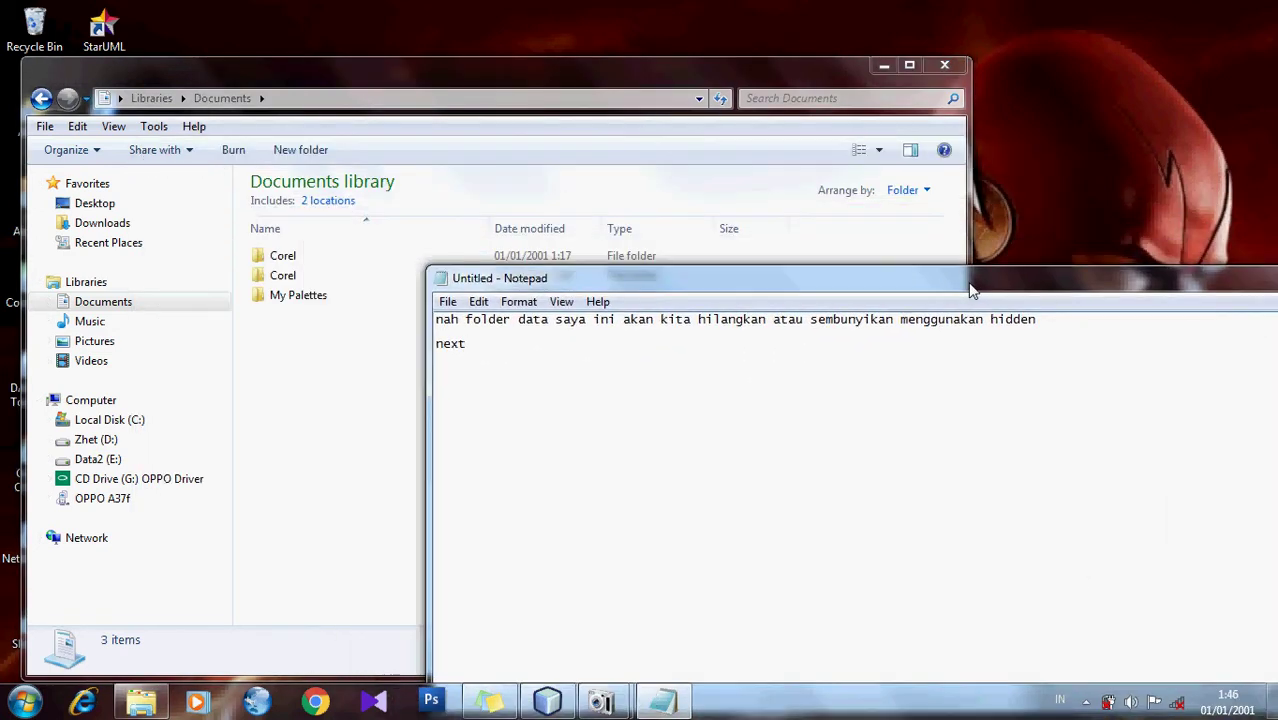
pyautogui.hotkey('ctrl', 'a')
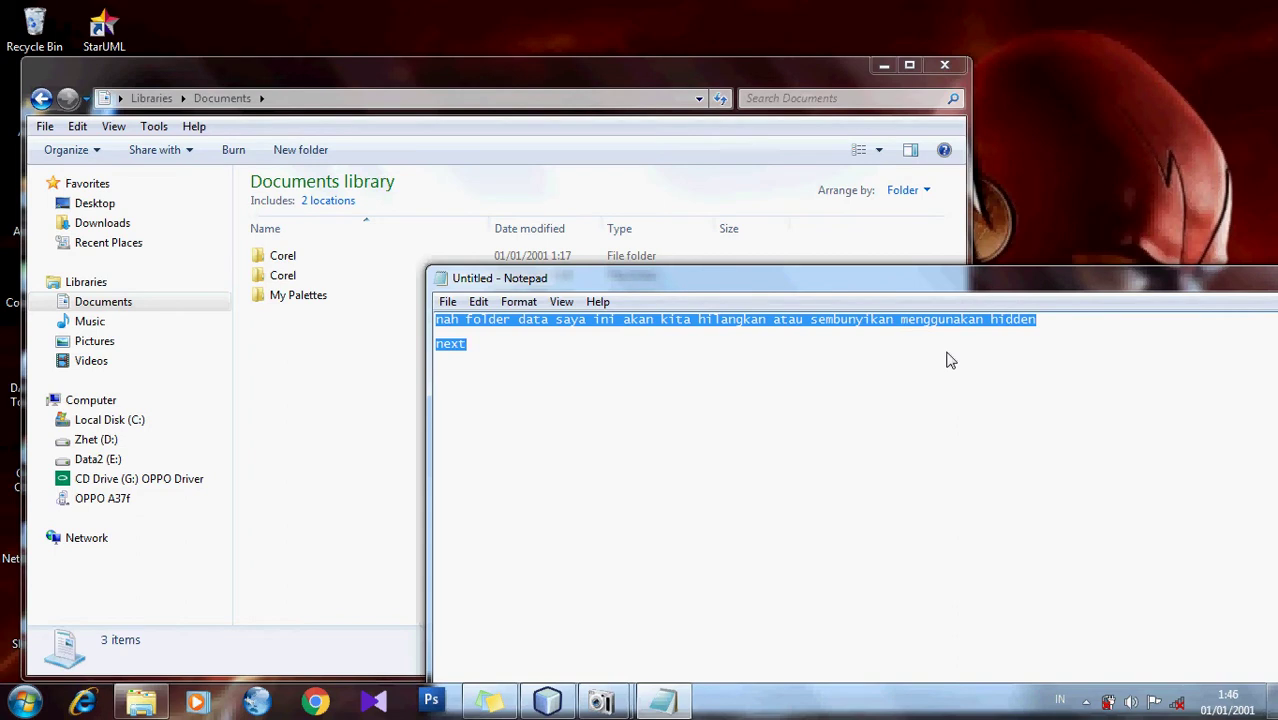
pyautogui.write('langs')
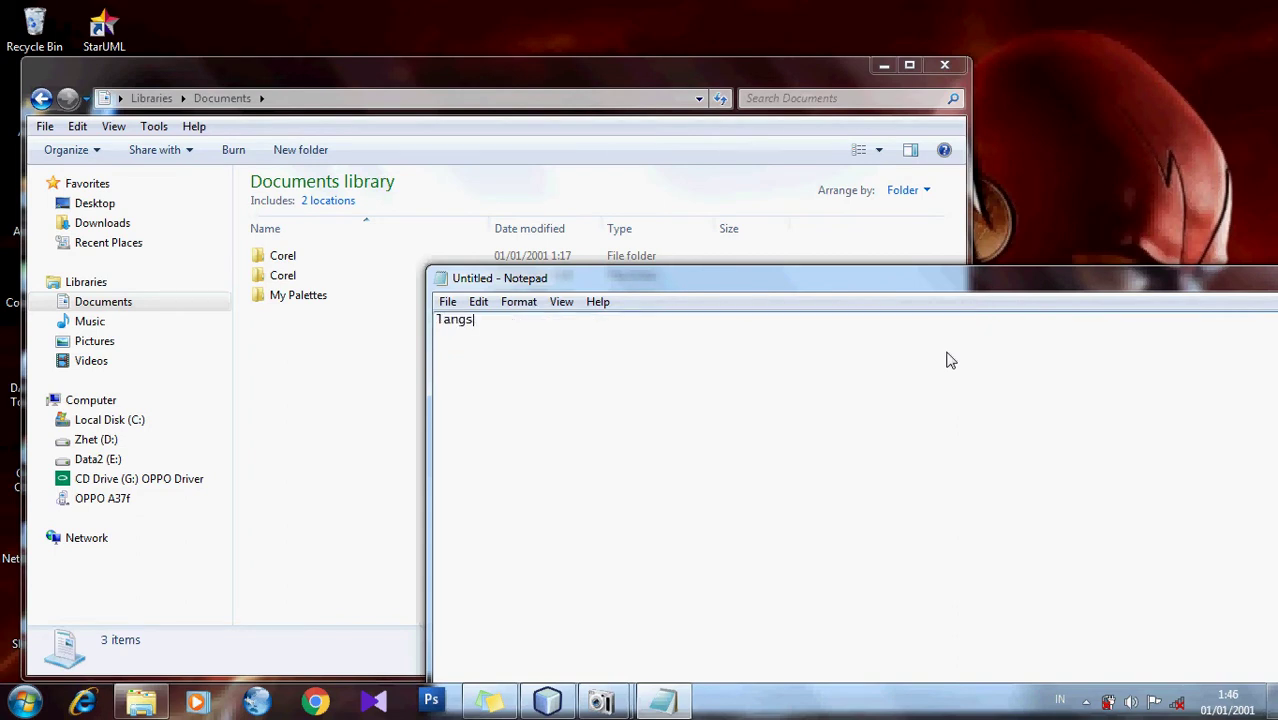
pyautogui.write('ung hilang')
pyautogui.press('Return')
pyautogui.press('Return')
pyautogui.write('nah selan')
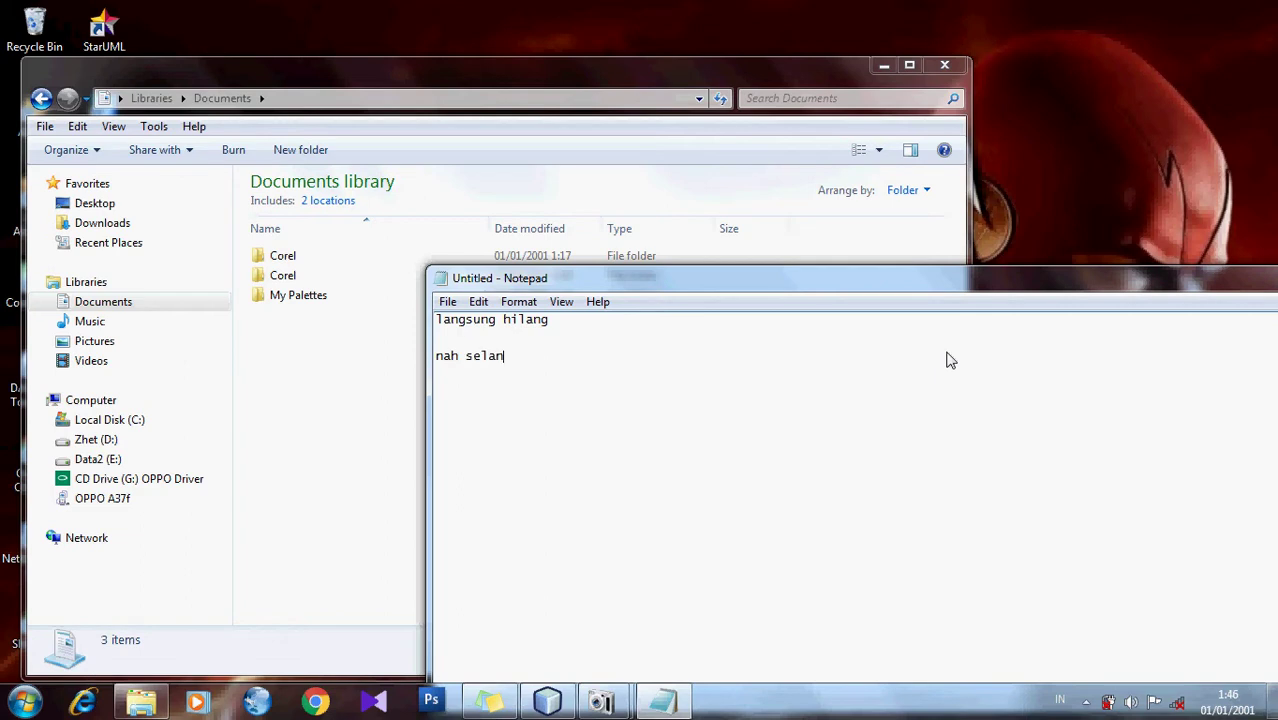
pyautogui.write('jutnya cara untuk m')
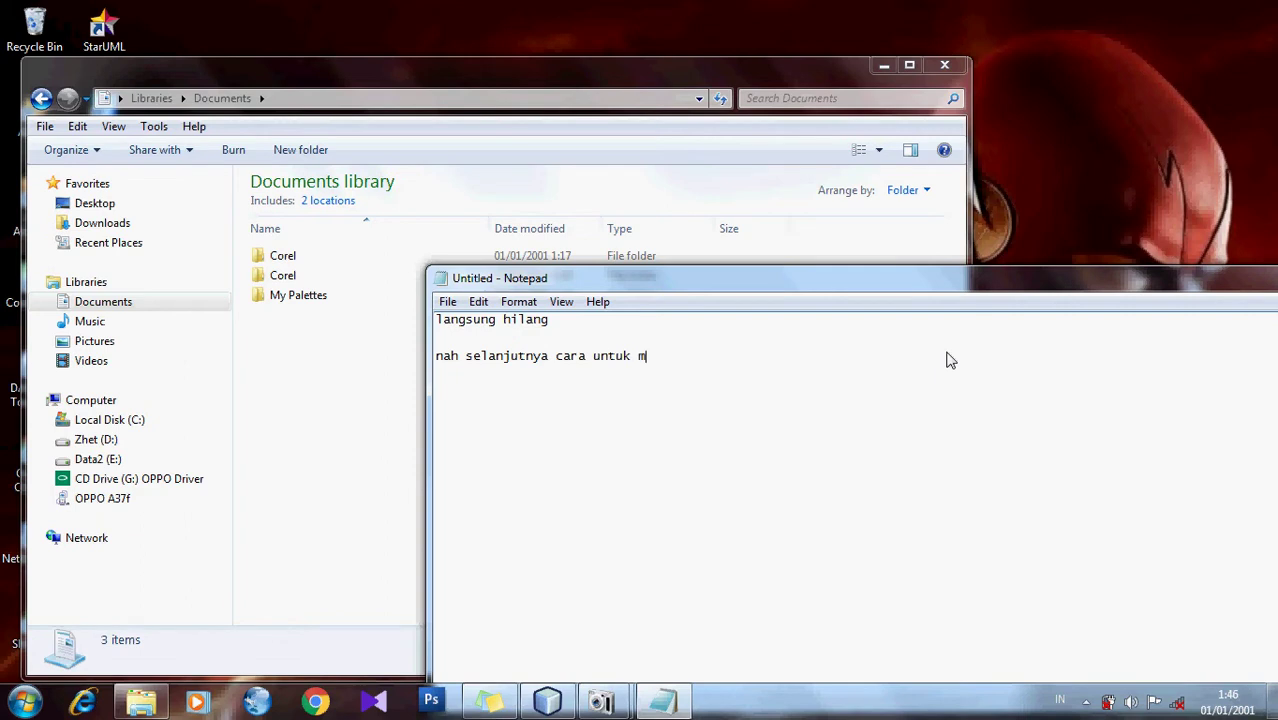
pyautogui.write('engembalikan lag')
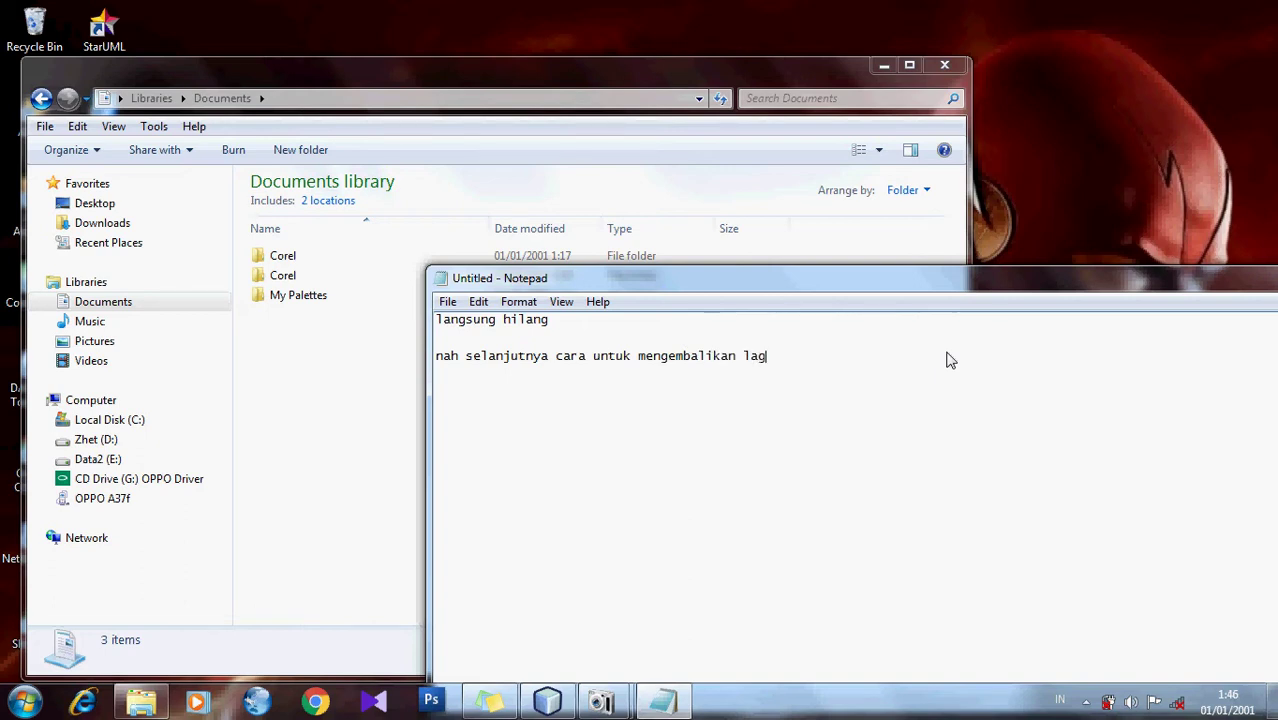
pyautogui.write('i lihat tahapan berik')
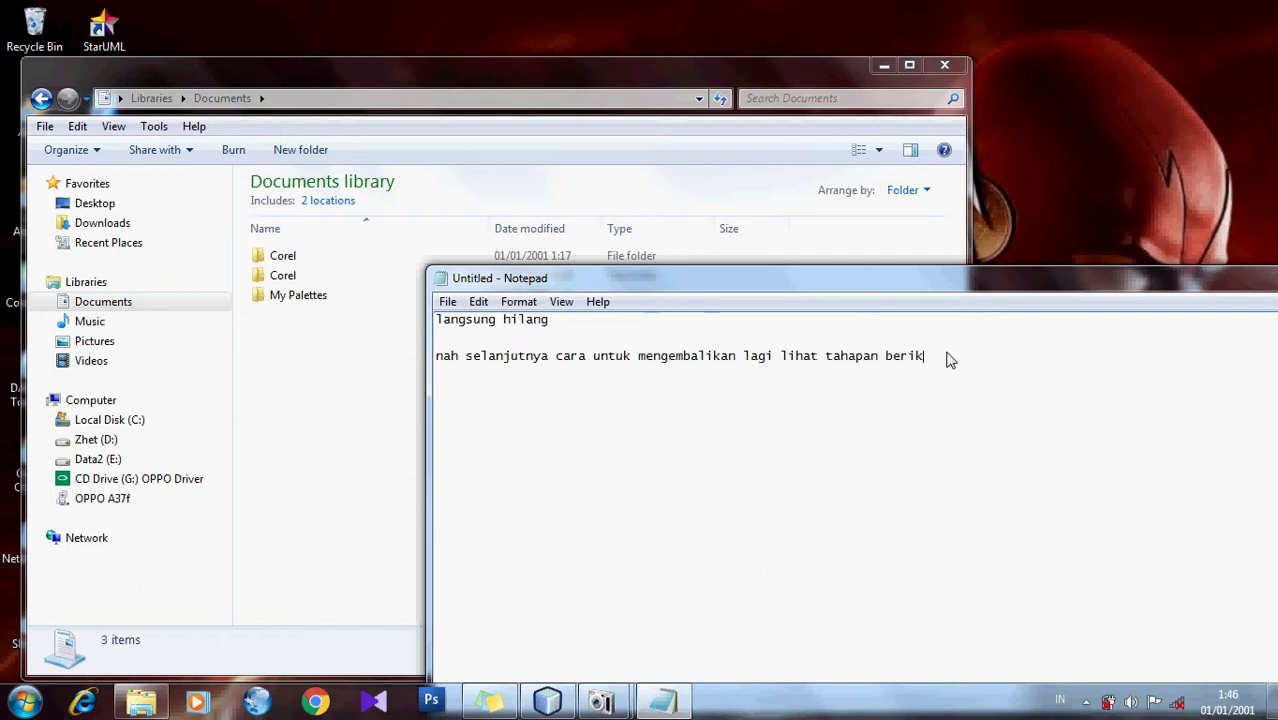
pyautogui.write('ut ini')
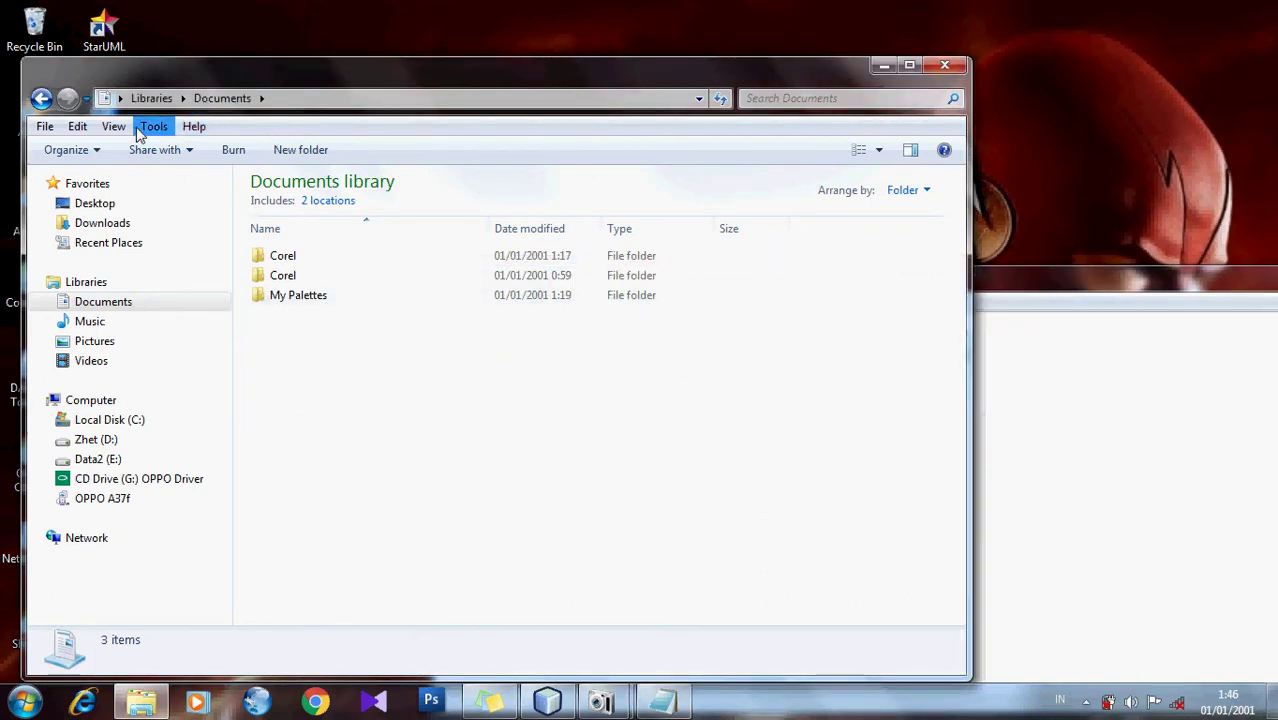
# Back in Windows Explorer, set the folder options to show hidden files, folders, and drives, and apply the change.
pyautogui.click(152, 127)
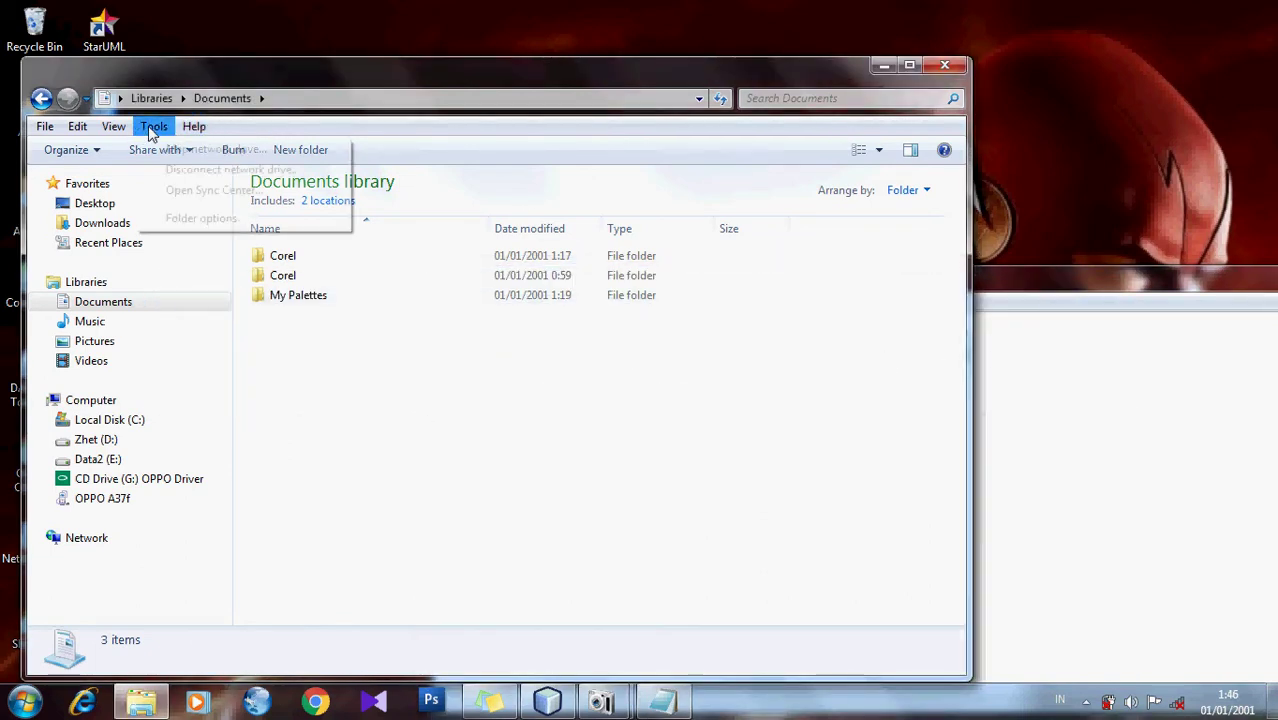
pyautogui.click(179, 219)
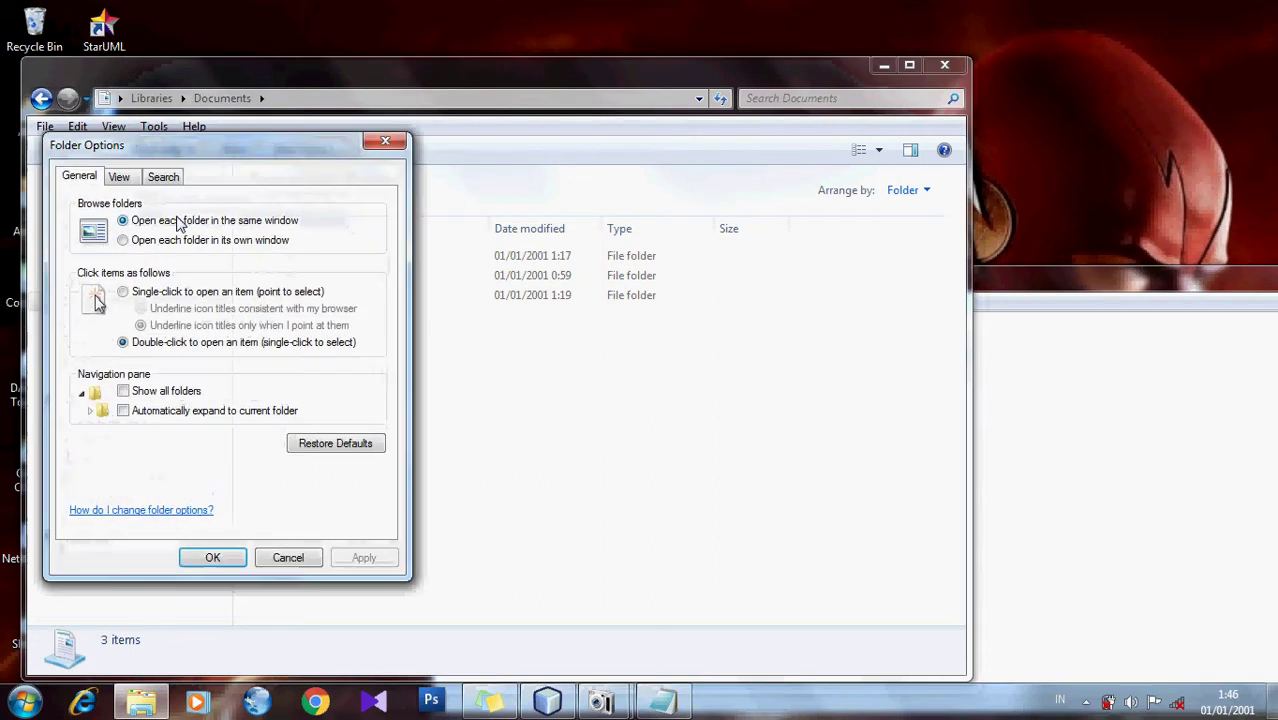
pyautogui.click(123, 179)
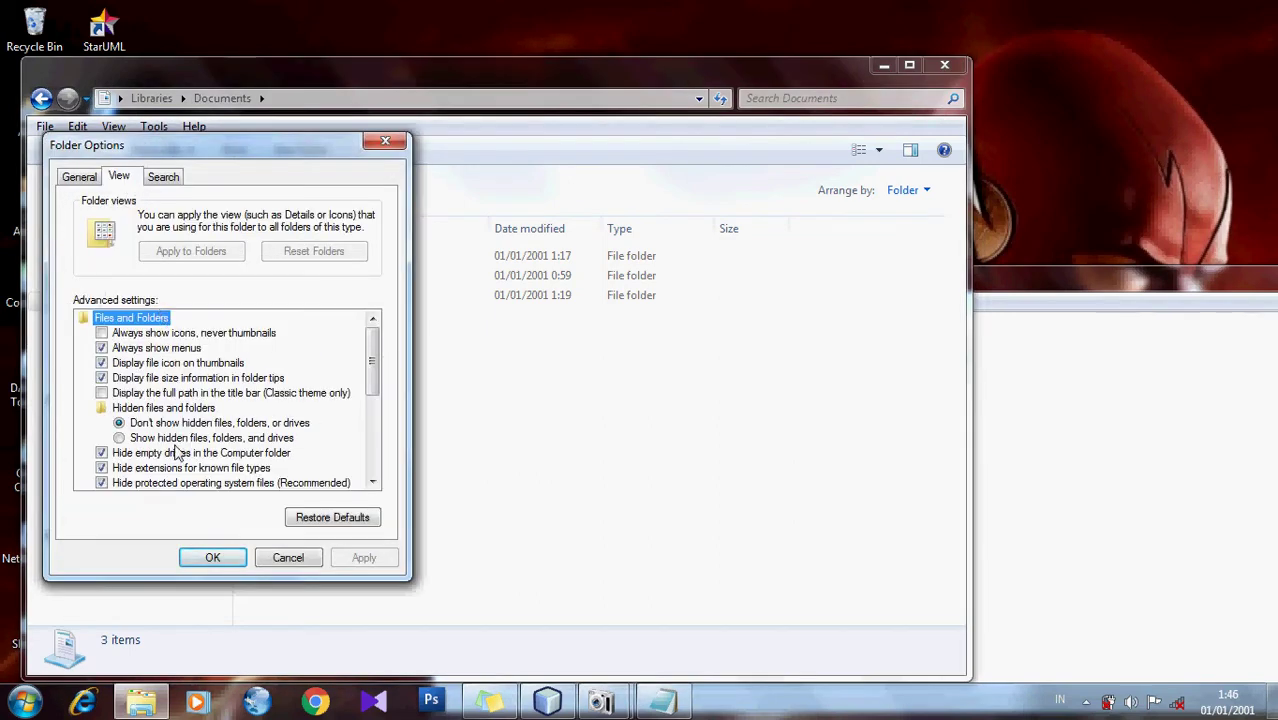
pyautogui.click(169, 440)
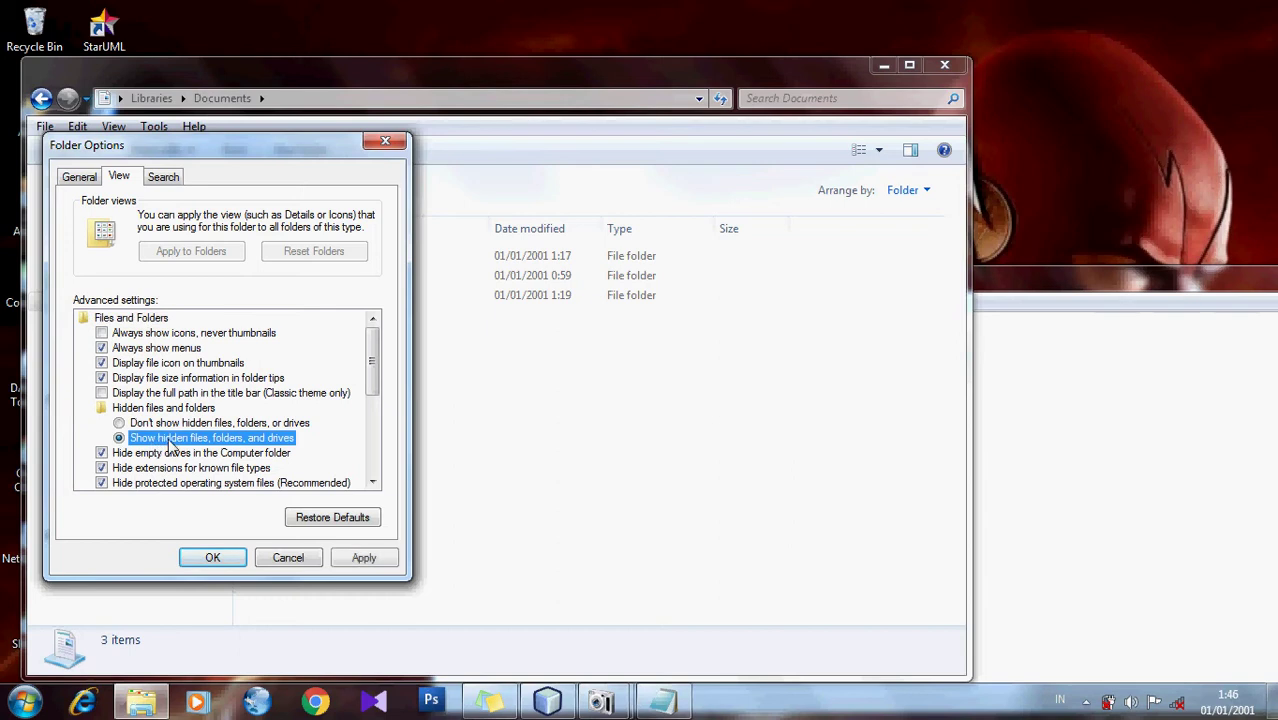
pyautogui.click(356, 560)
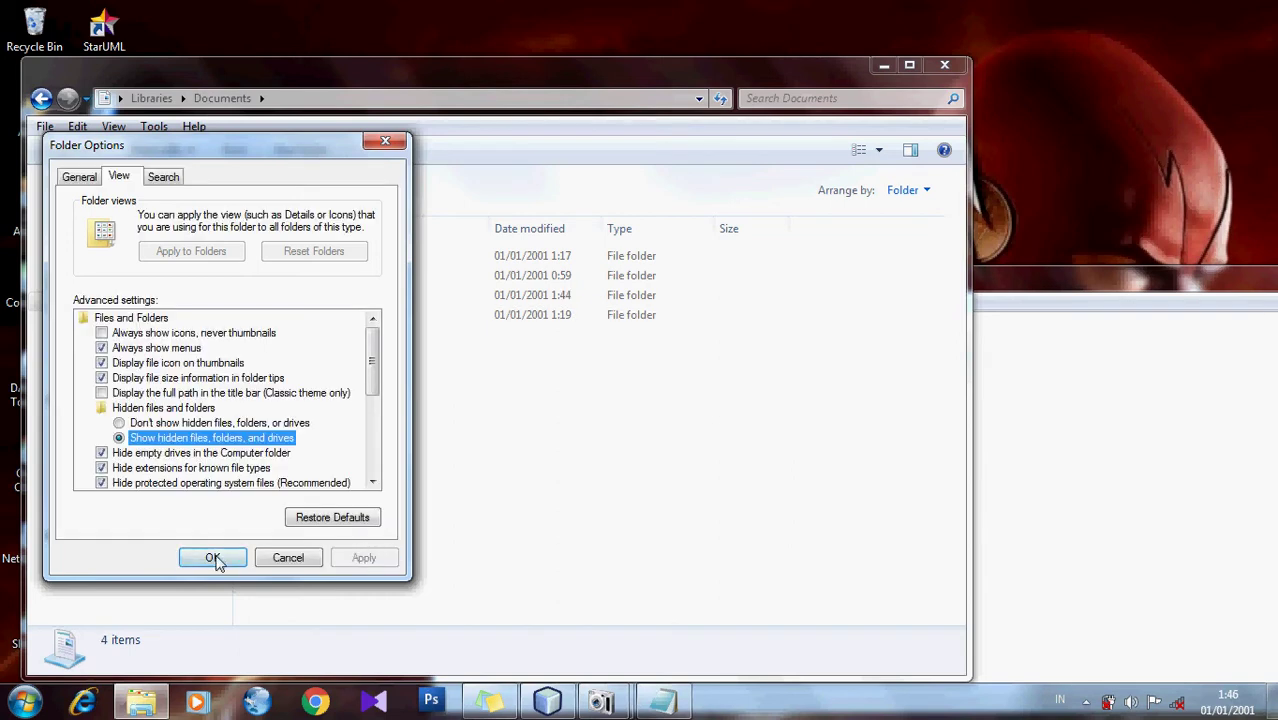
pyautogui.moveTo(221, 152); pyautogui.dragTo(893, 212)
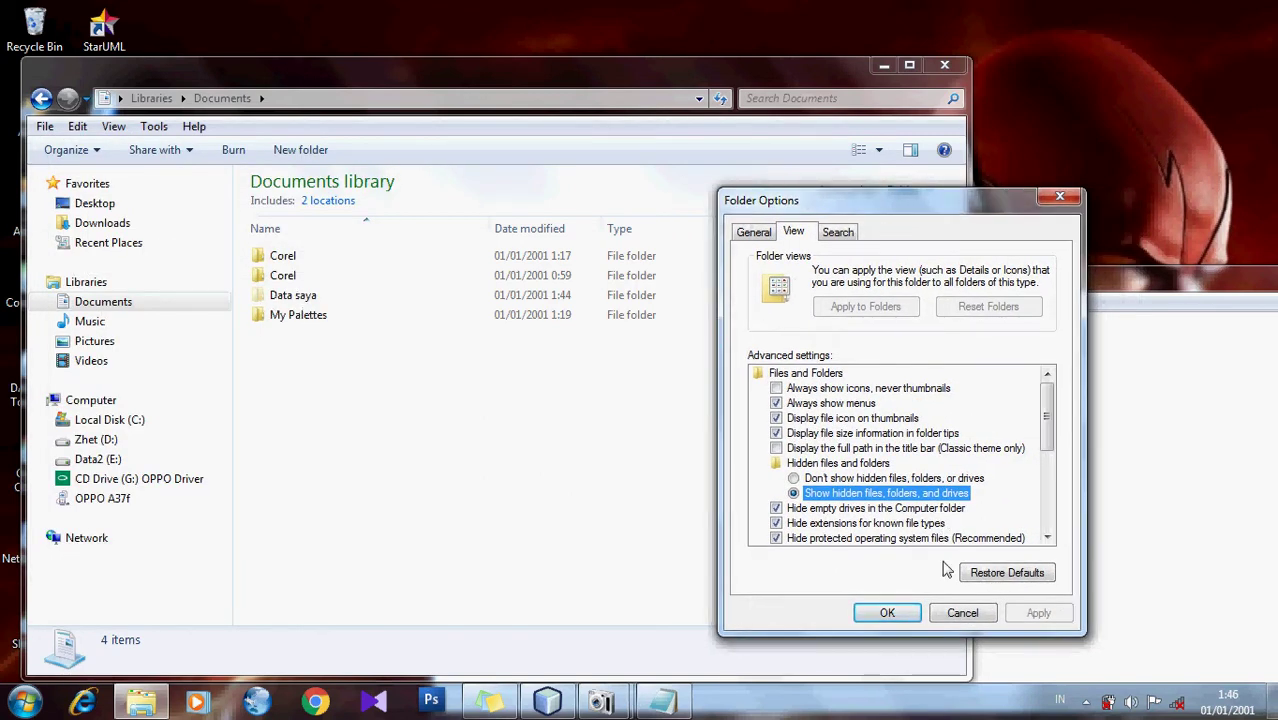
pyautogui.click(887, 613)
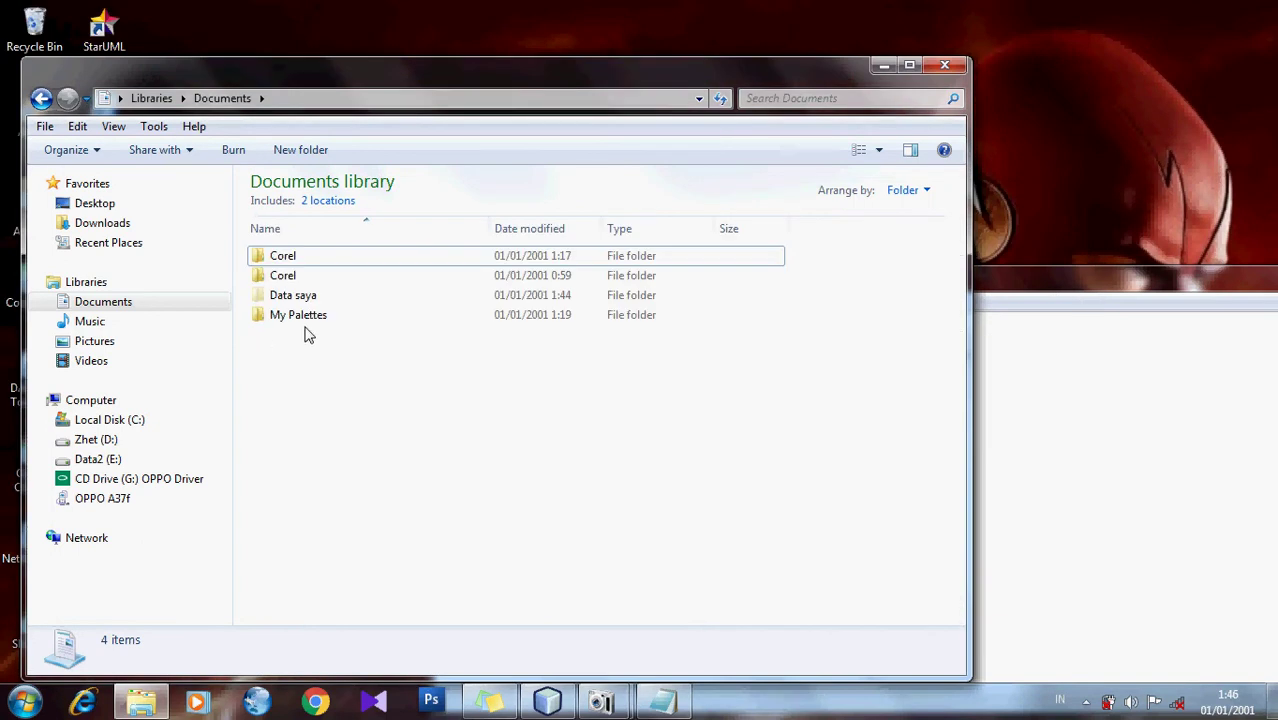
# Look inside the "Data saya" folder and return to the Documents library.
pyautogui.doubleClick(314, 295)
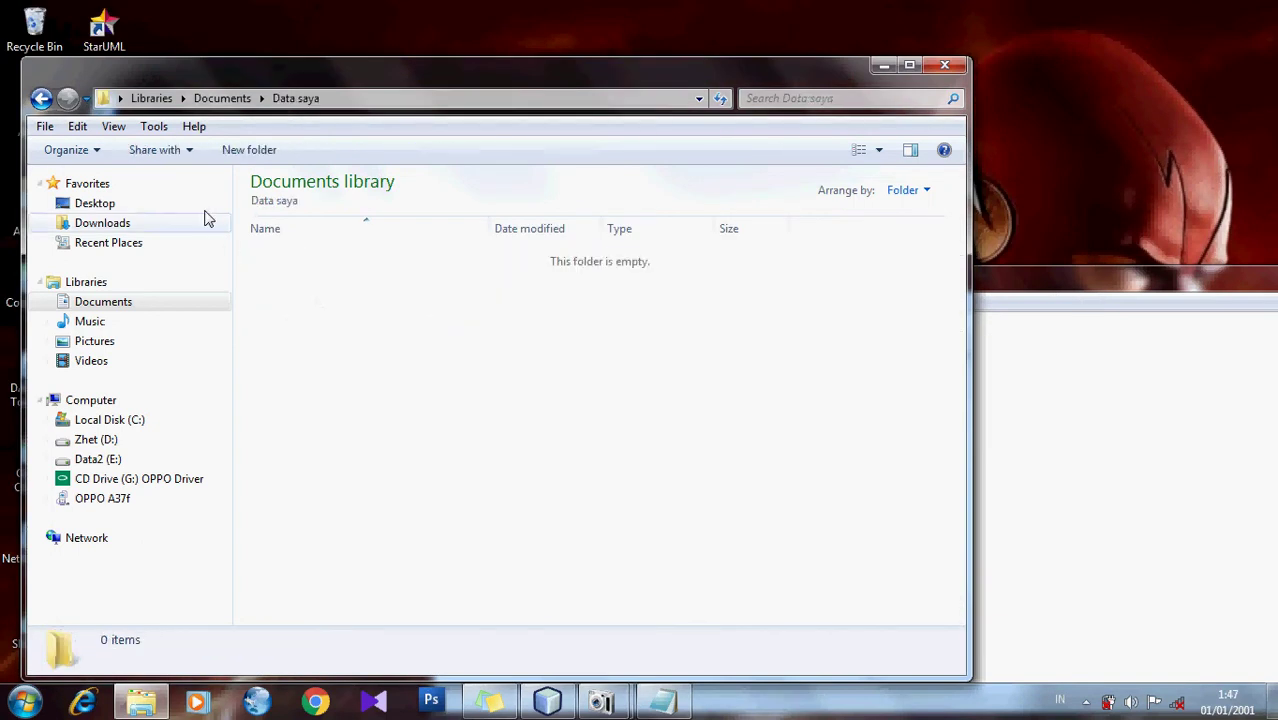
pyautogui.click(41, 98)
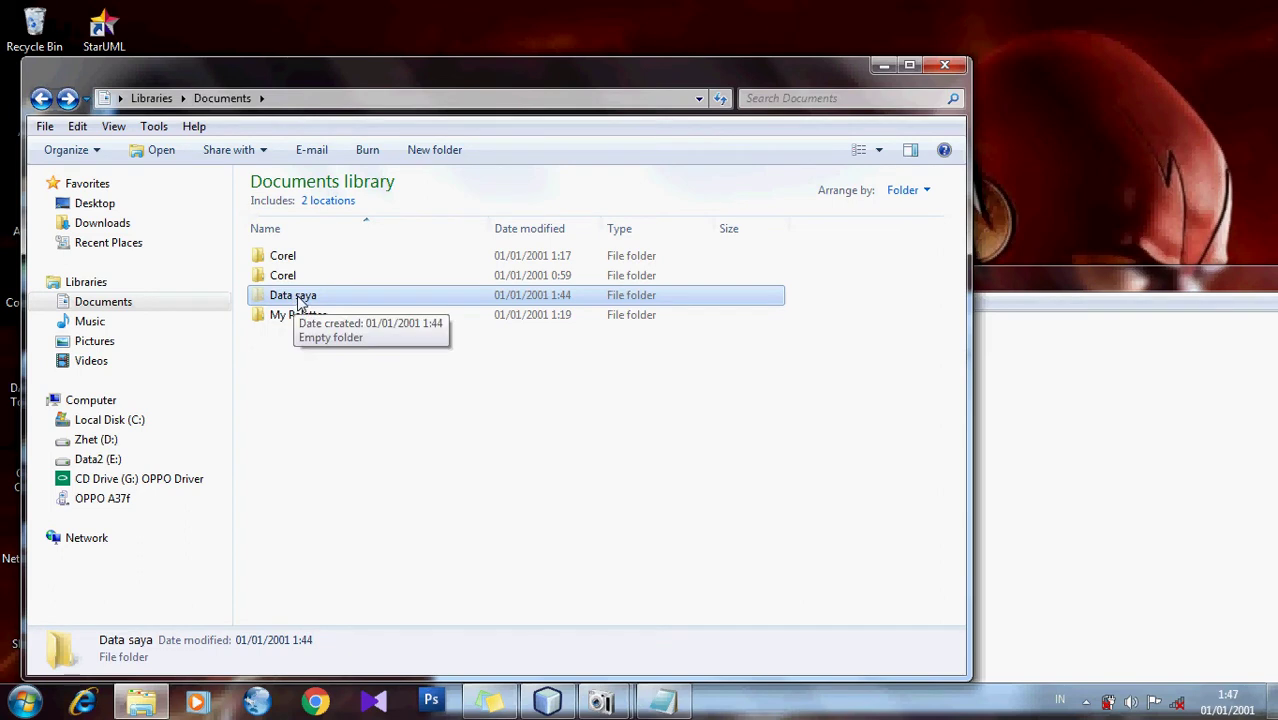
# In Notepad, replace all text with "kalau mau menghilangkkan lagi karna ini udah menjadi folder hiden maka caranya sama saat menampilkan folder yg hilang ini".
pyautogui.click(1127, 285)
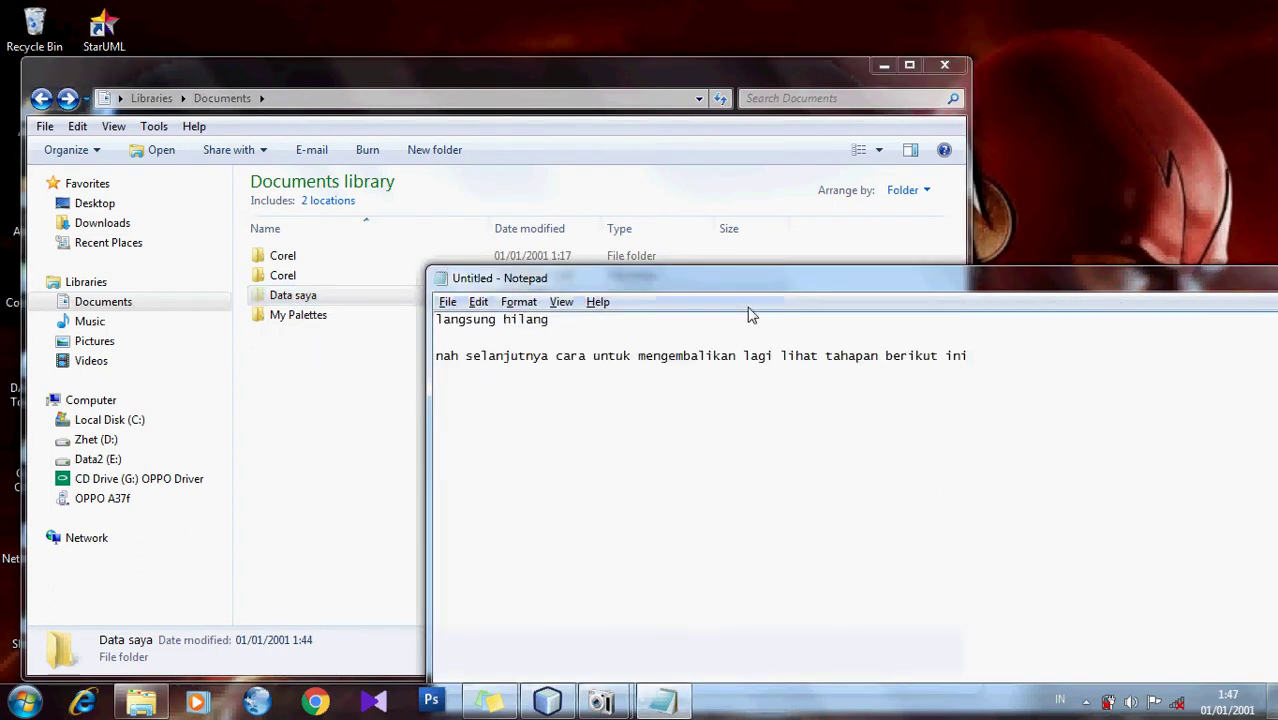
pyautogui.click(1004, 367)
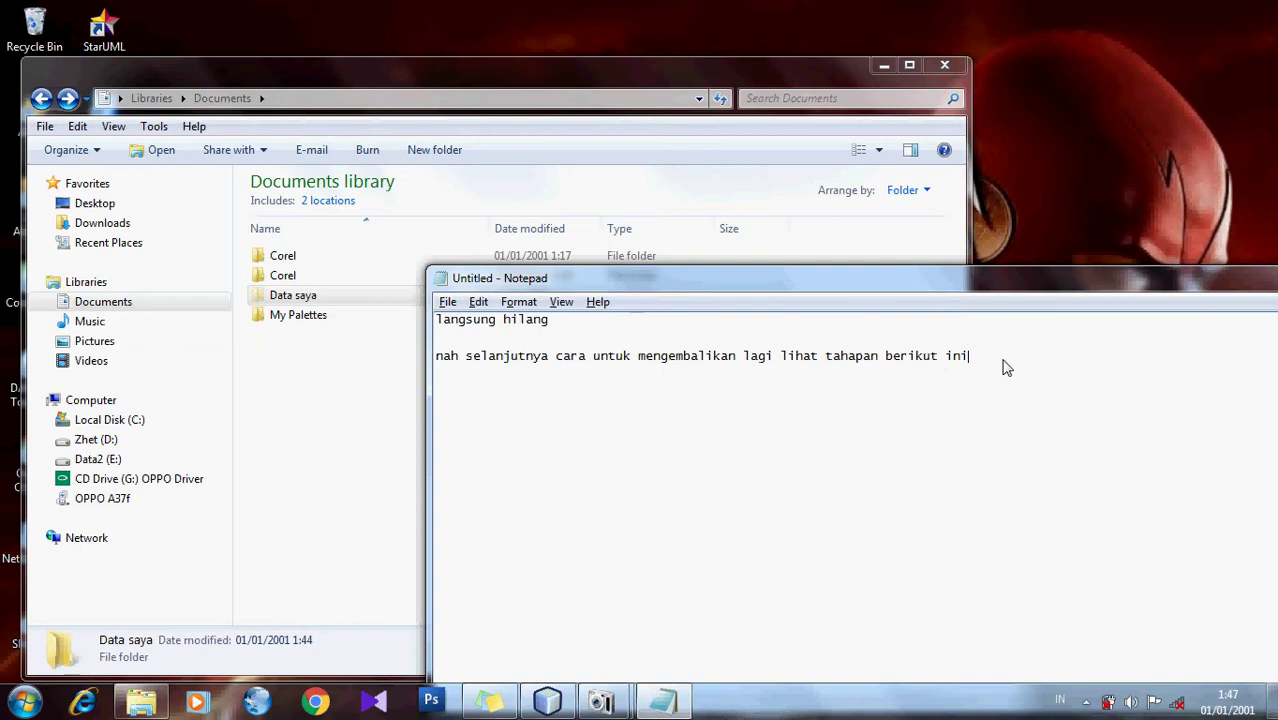
pyautogui.hotkey('ctrl', 'a')
pyautogui.write('ka')
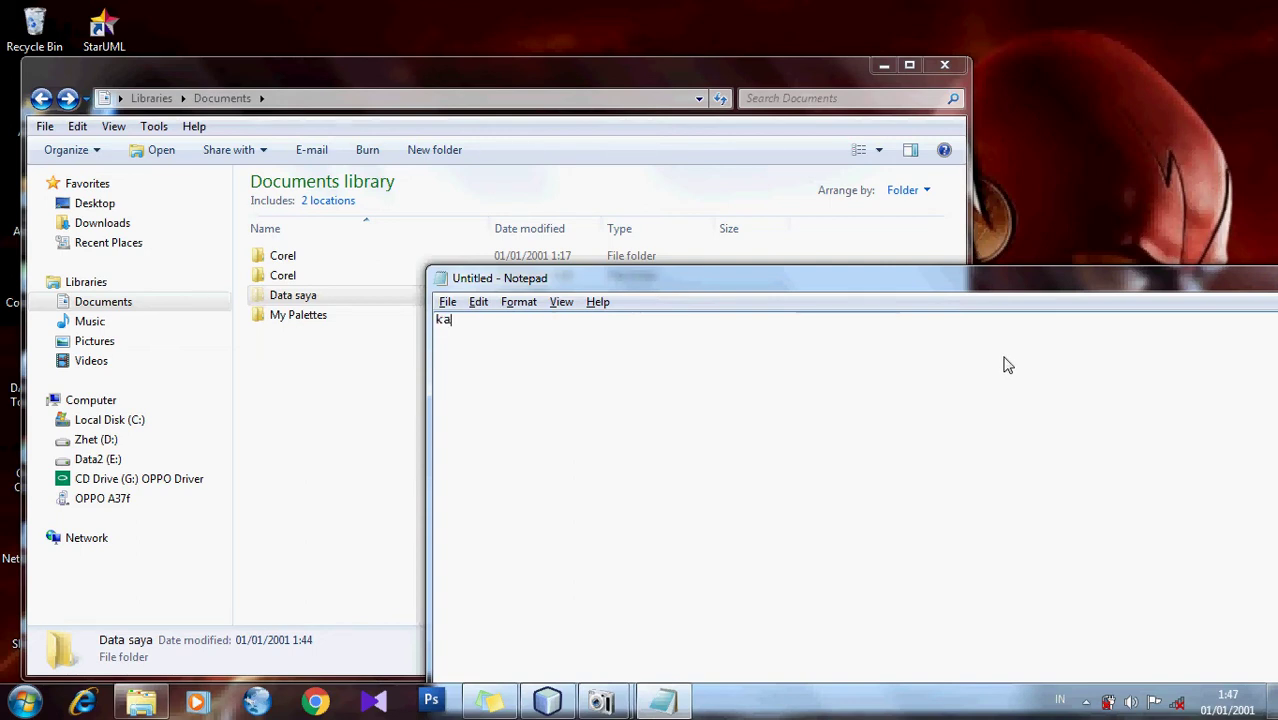
pyautogui.write('laiu mau mengh')
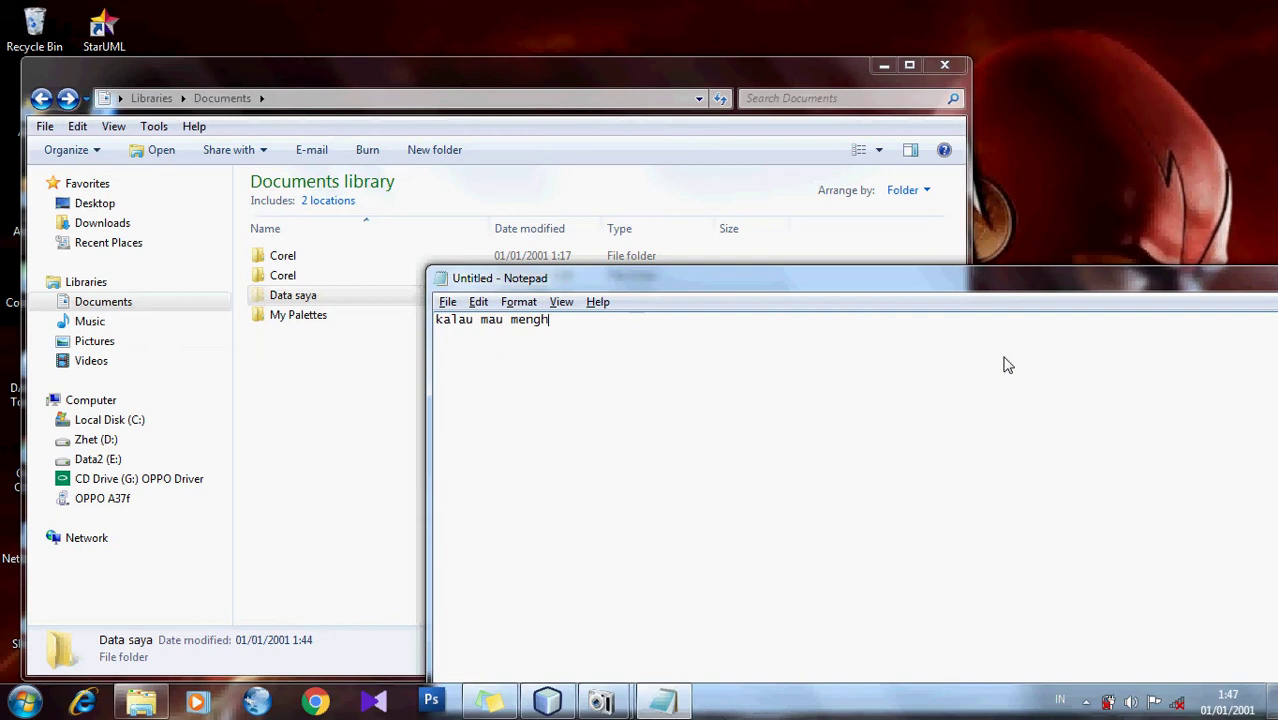
pyautogui.write('ilangkkan la')
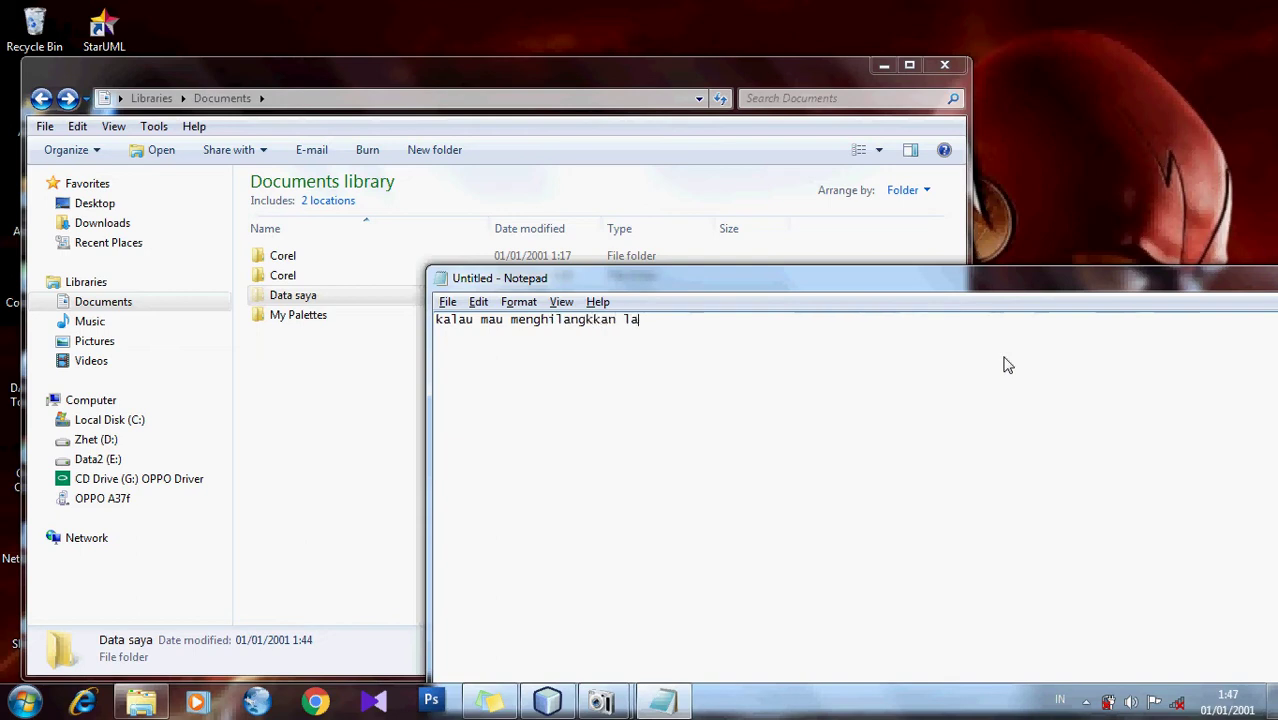
pyautogui.write('gi karna i')
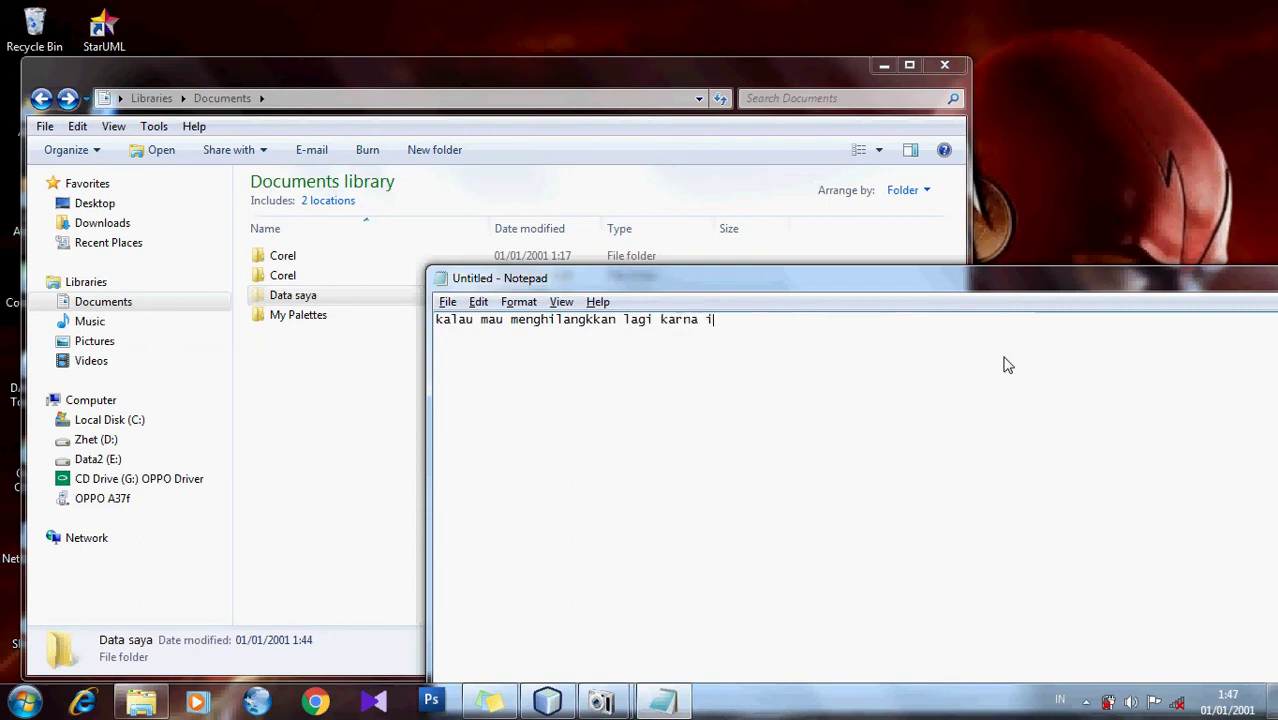
pyautogui.write('ni udah')
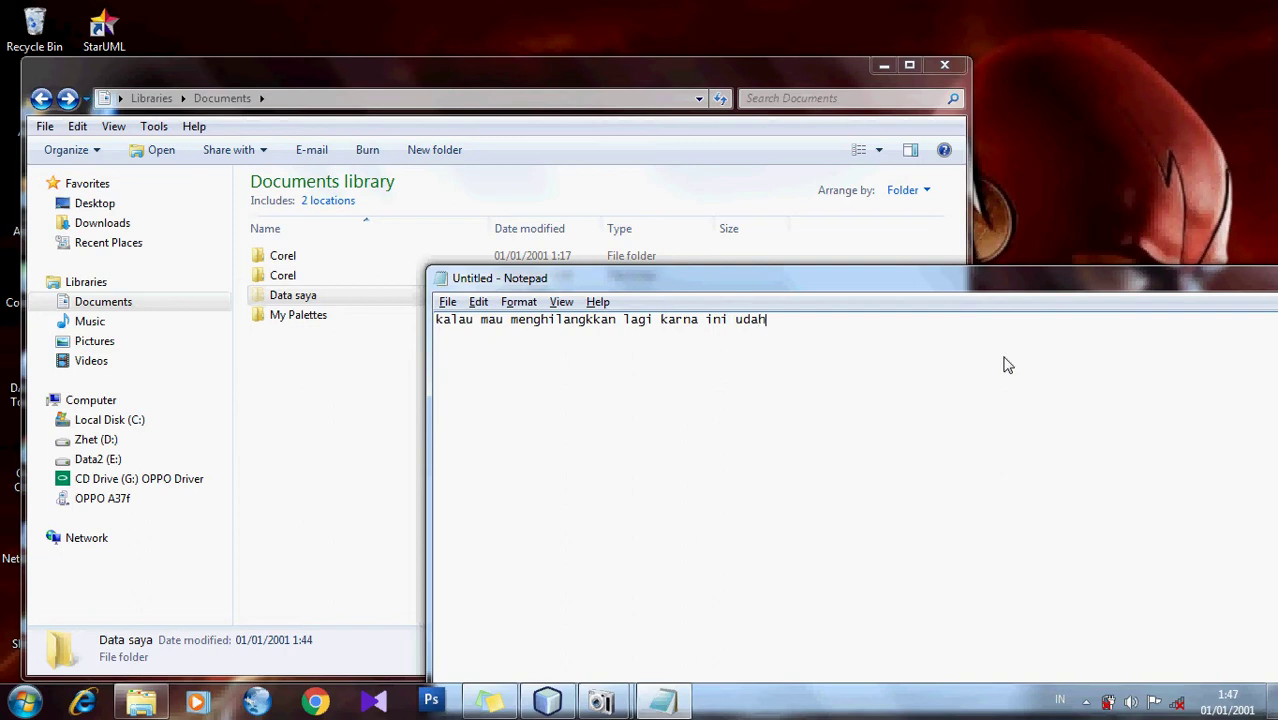
pyautogui.write(' menjadi folder h')
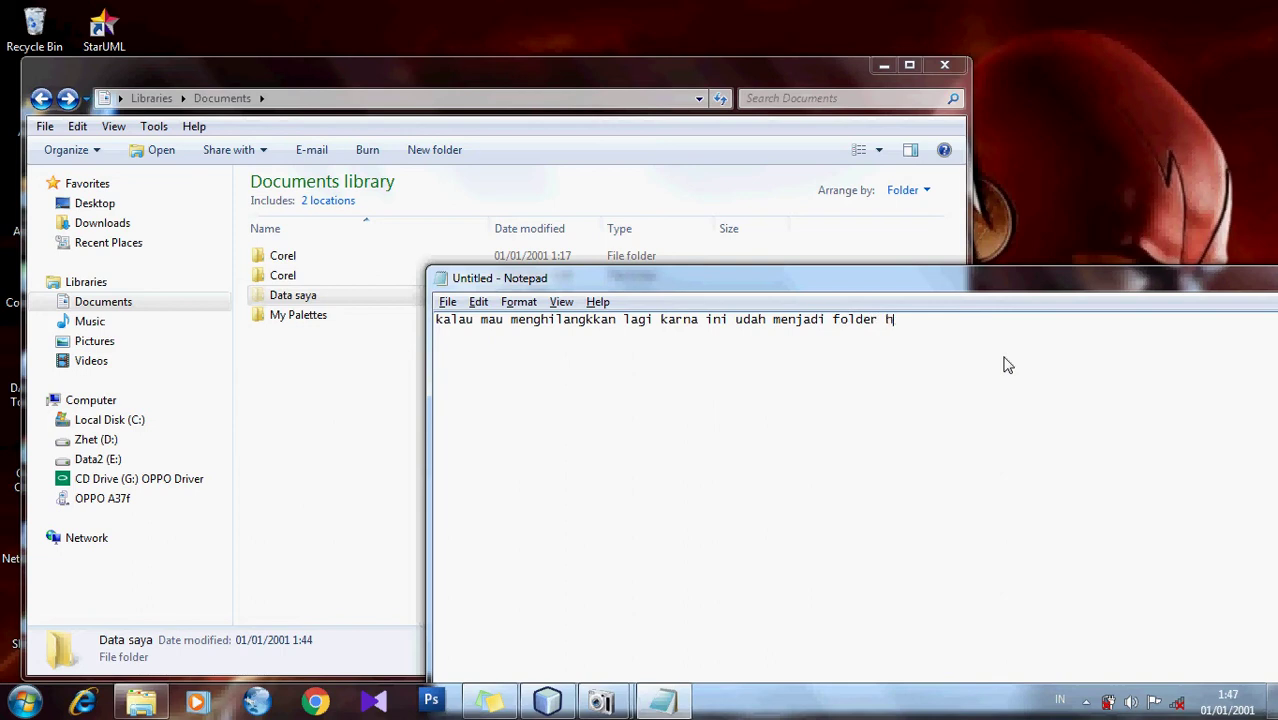
pyautogui.write('iden maka caranya sam')
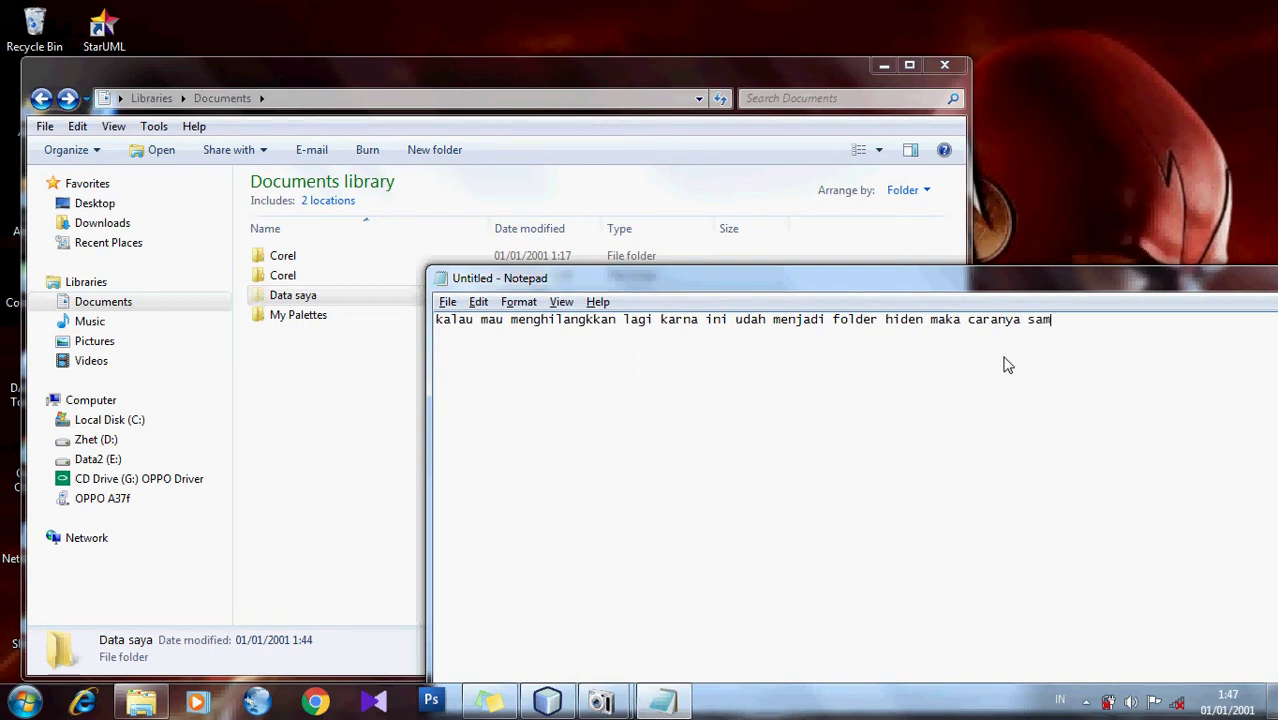
pyautogui.write('a saat')
pyautogui.write('menampilkan f')
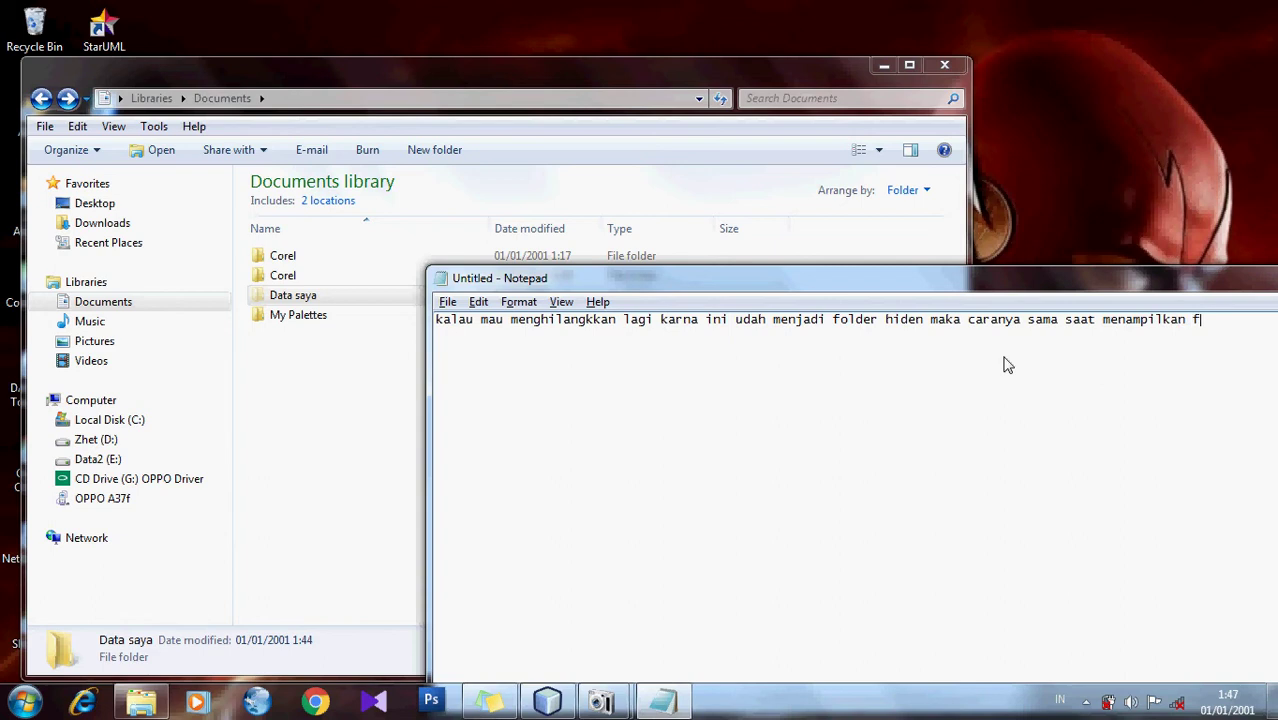
pyautogui.write('older yg h')
# Add "lihat berikut ini" on the second line of the Notepad text and minimize the window.
pyautogui.moveTo(1049, 278); pyautogui.dragTo(818, 257)
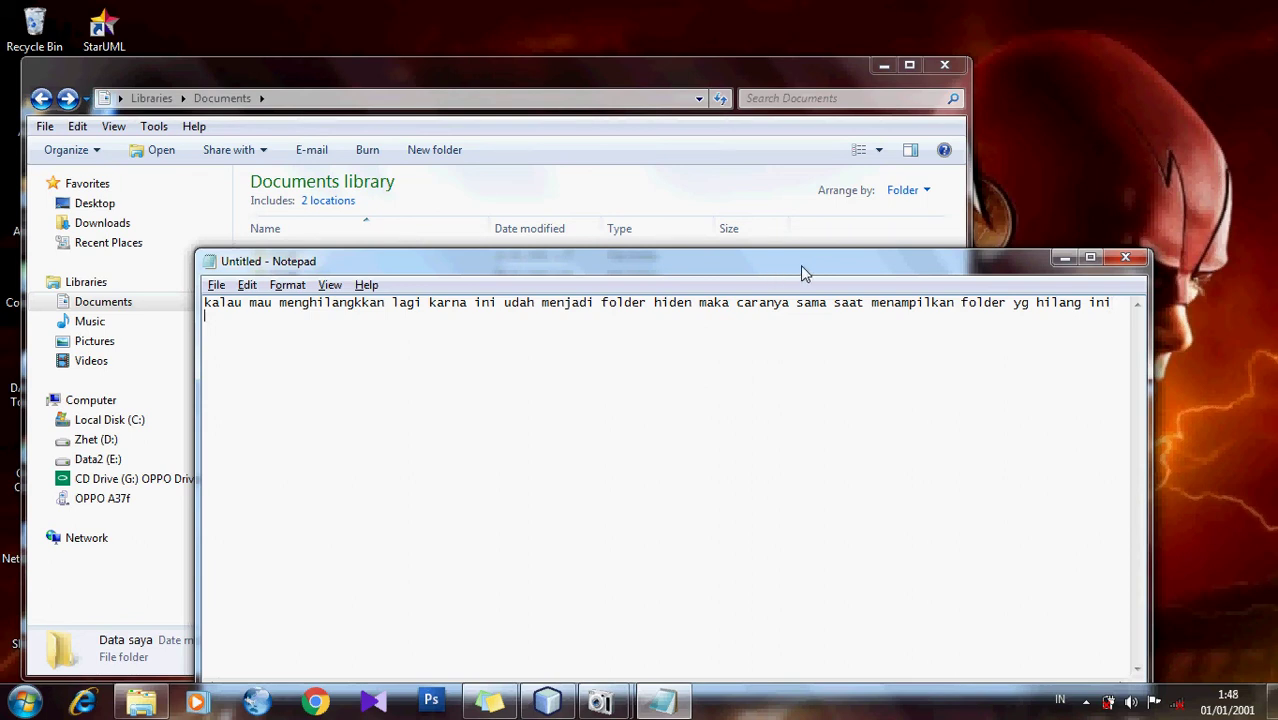
pyautogui.write('ihat berikut ini')
pyautogui.click(1064, 258)
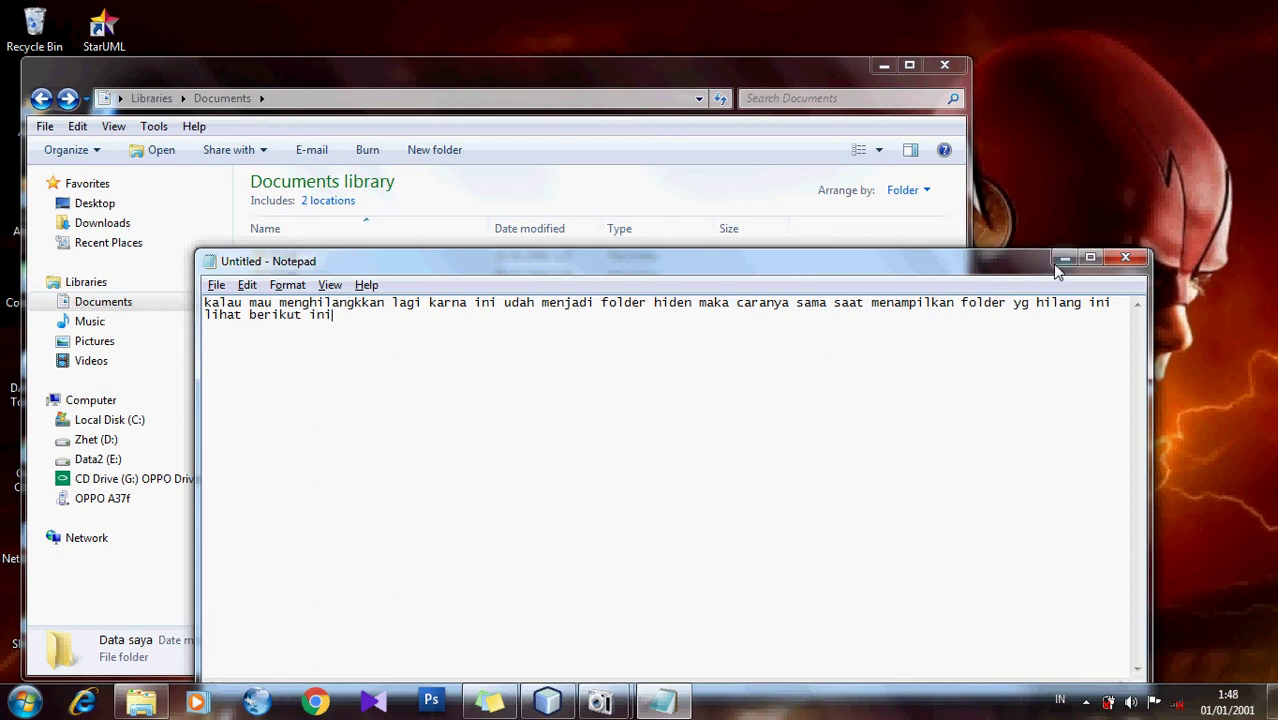
# In Windows Explorer, set the folder options to not show hidden files, folders, or drives, apply the change, and close the Documents window.
pyautogui.click(362, 368)
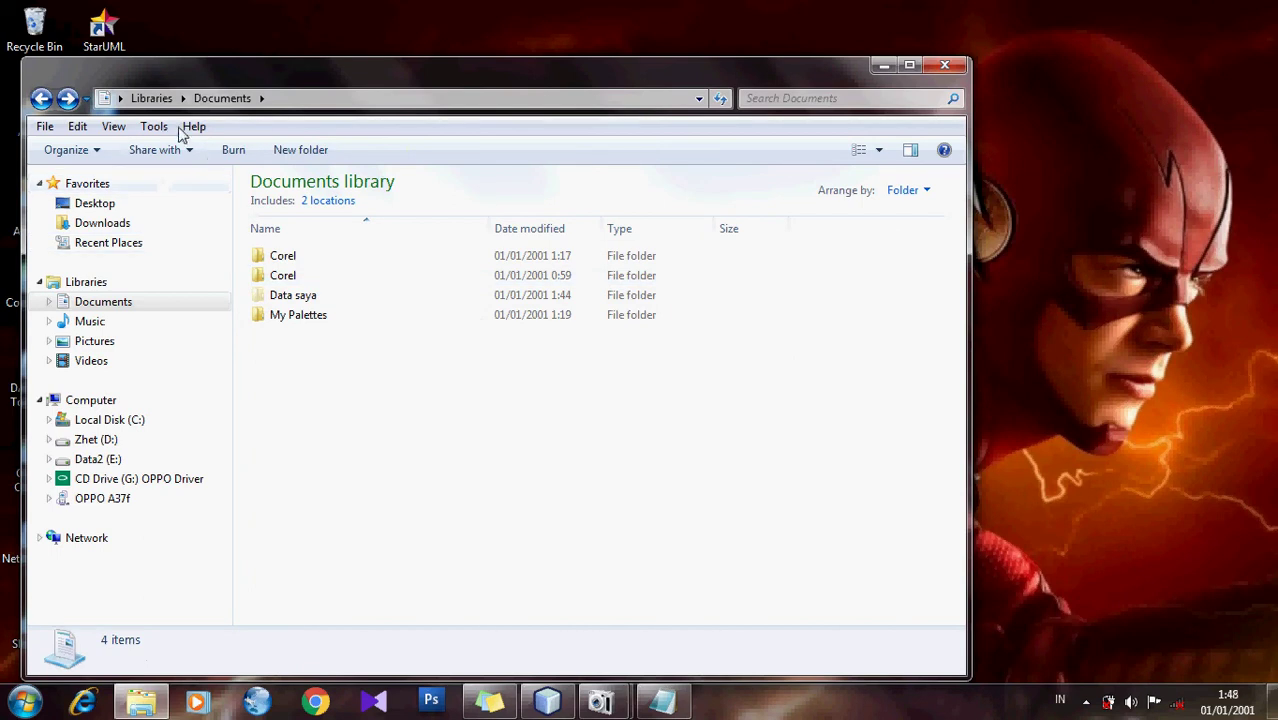
pyautogui.click(113, 126)
pyautogui.moveTo(156, 126)
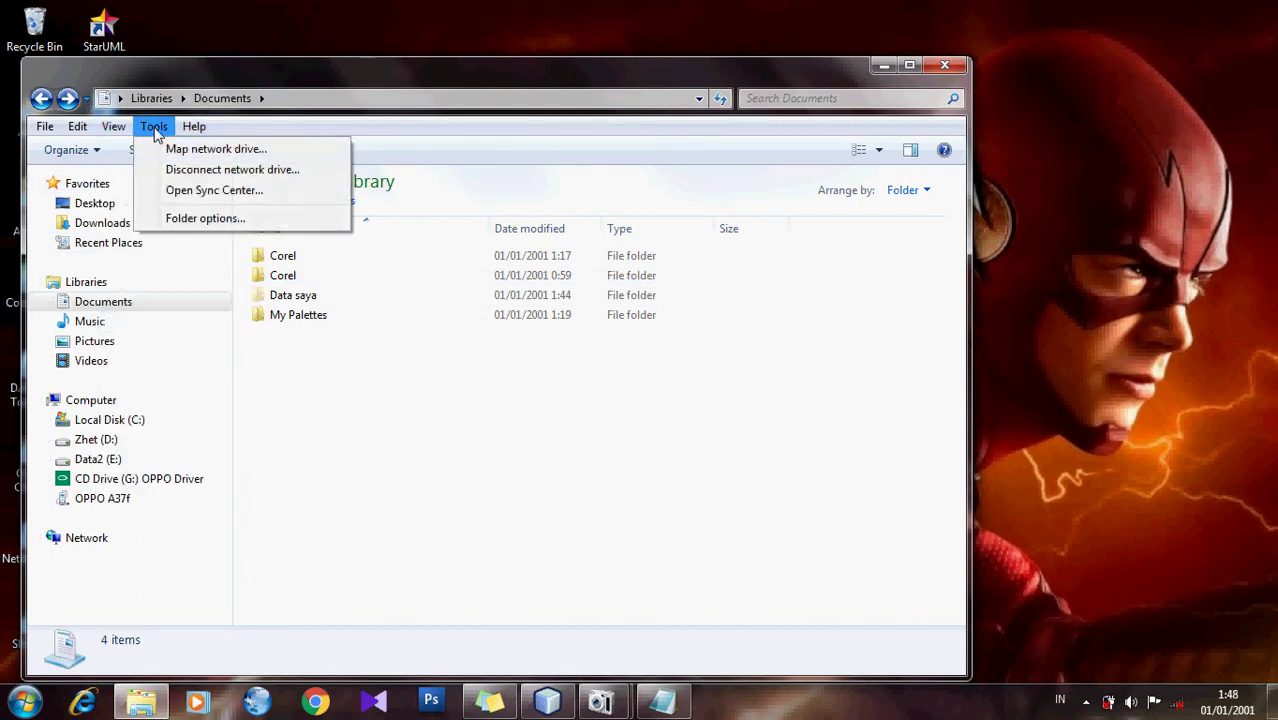
pyautogui.click(200, 214)
pyautogui.moveTo(226, 137); pyautogui.dragTo(890, 207)
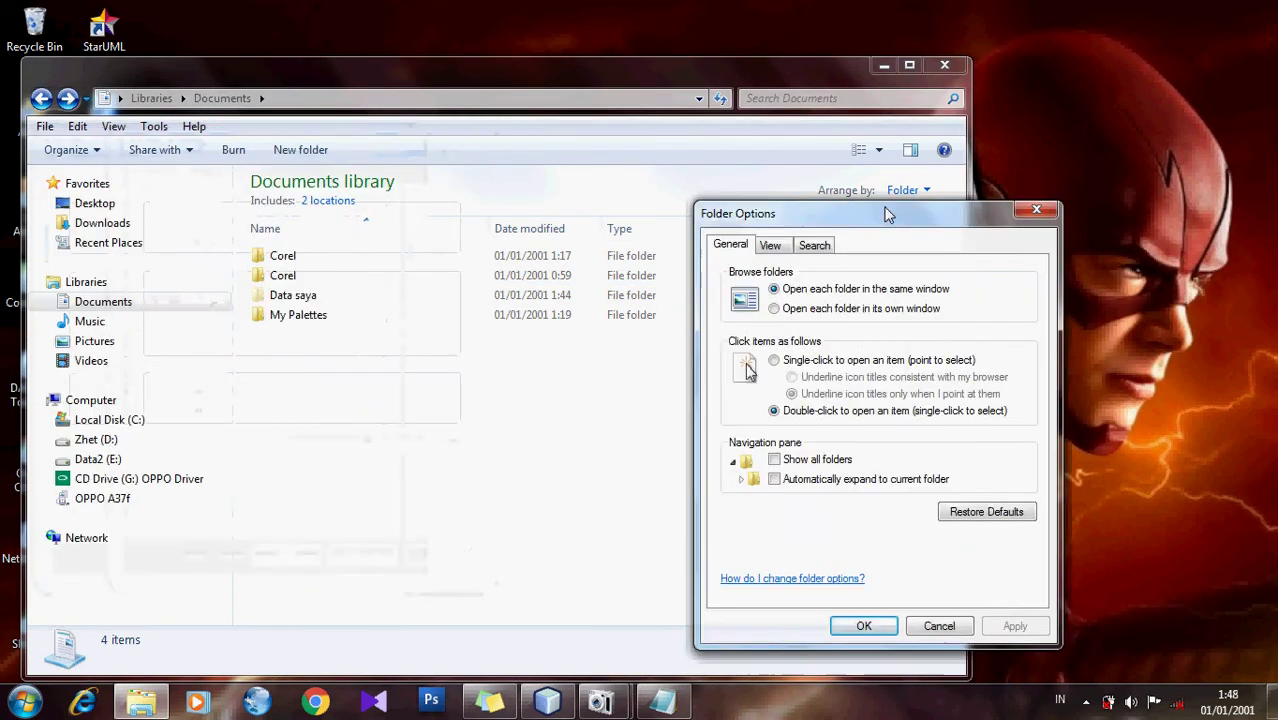
pyautogui.click(785, 246)
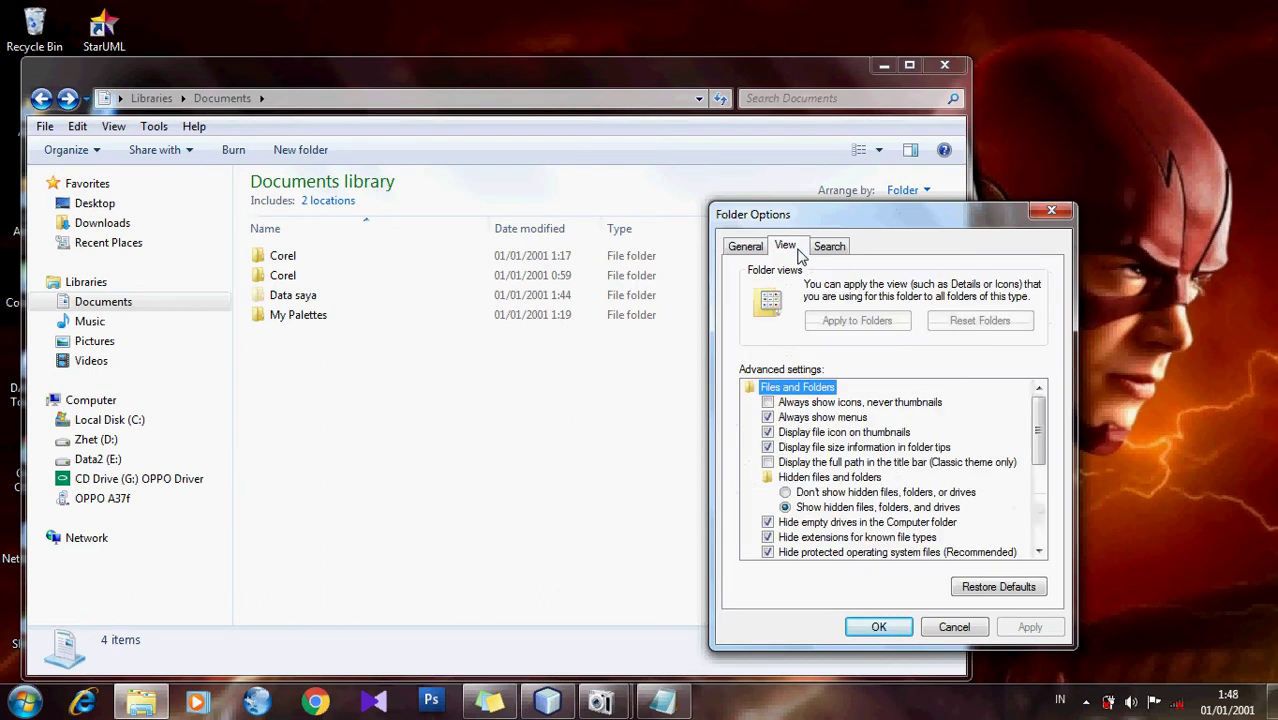
pyautogui.click(785, 492)
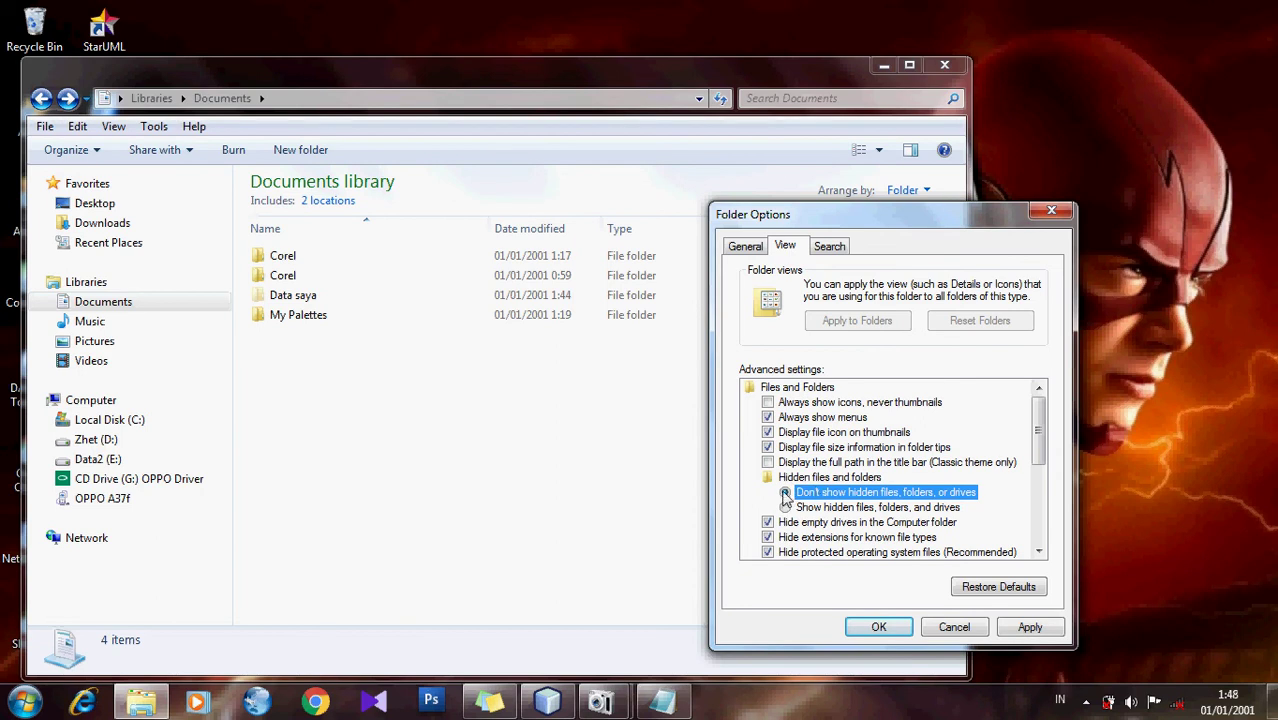
pyautogui.click(1030, 627)
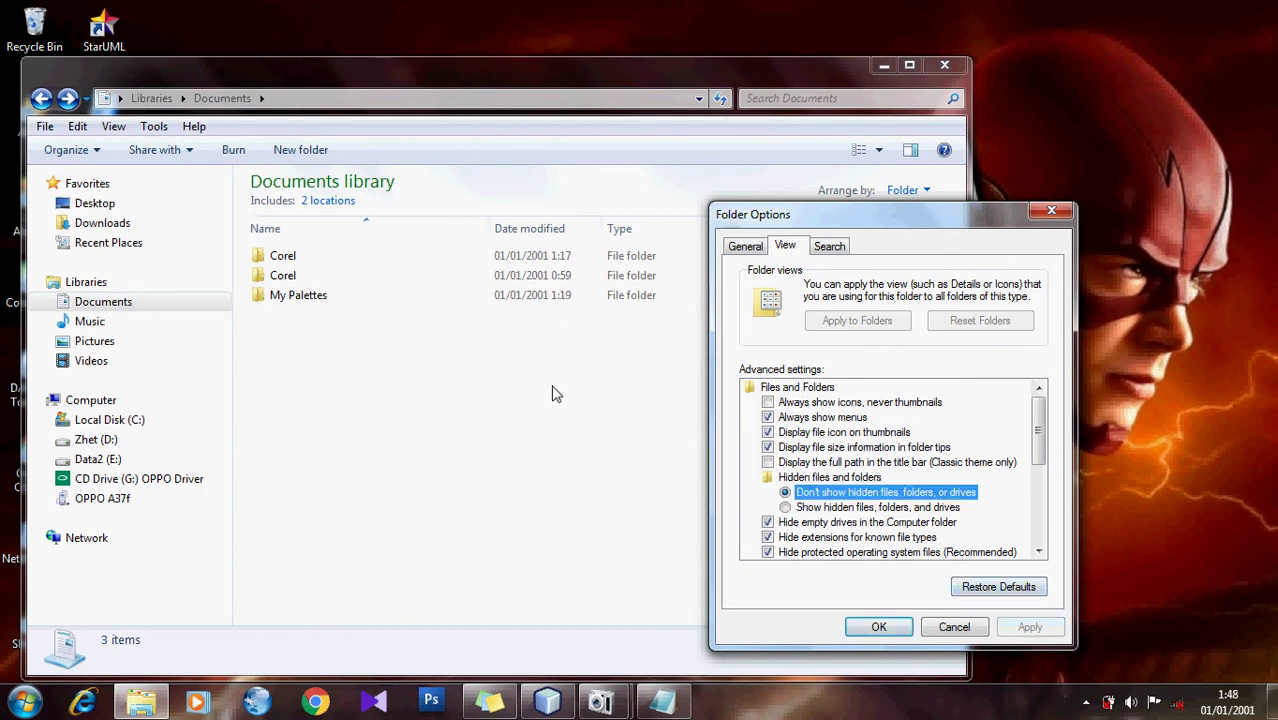
pyautogui.click(878, 627)
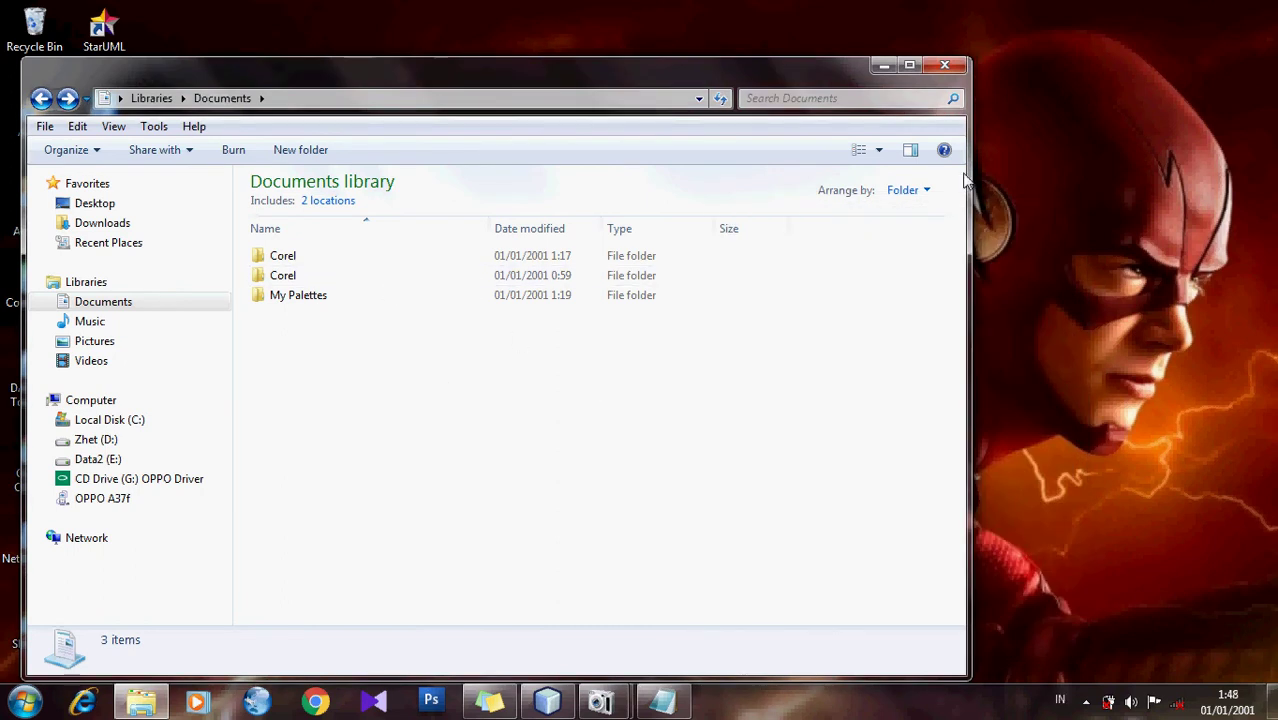
pyautogui.click(944, 66)
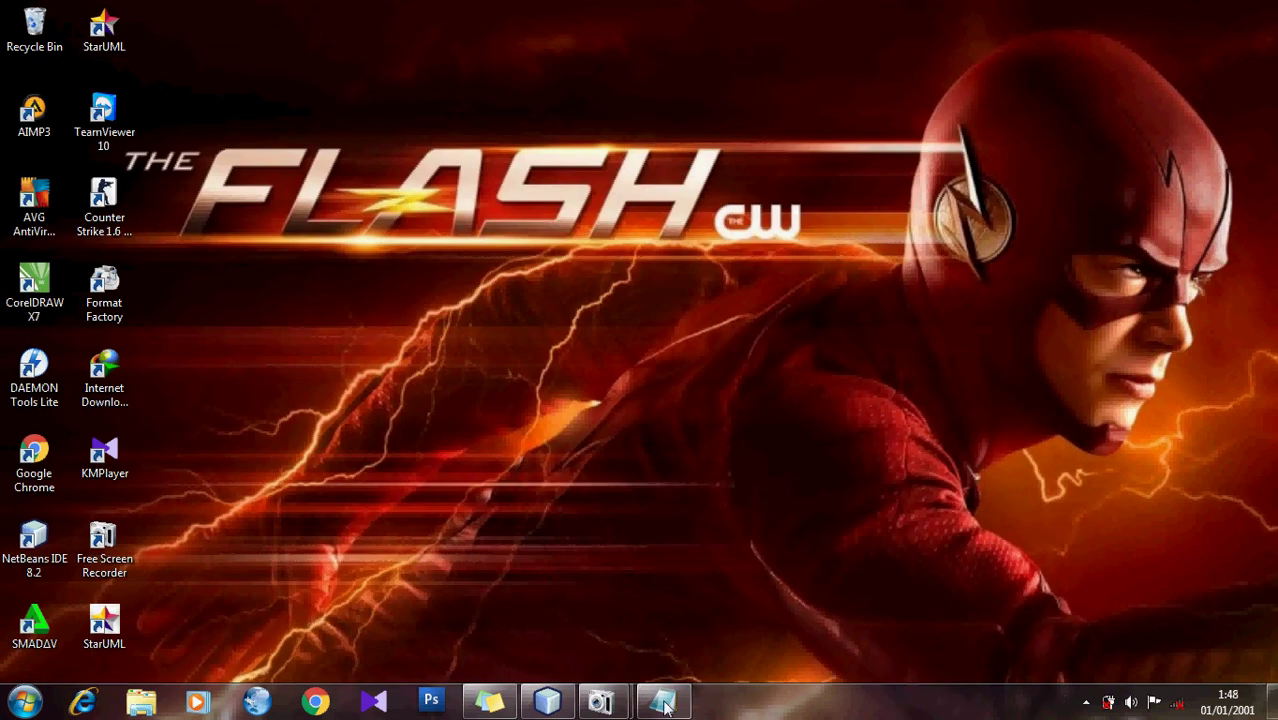
# In Notepad, replace all text with "nah itu tadi cara hidden folder yang baik dan benar" and close the file without saving.
pyautogui.click(662, 700)
pyautogui.hotkey('ctrl', 'a')
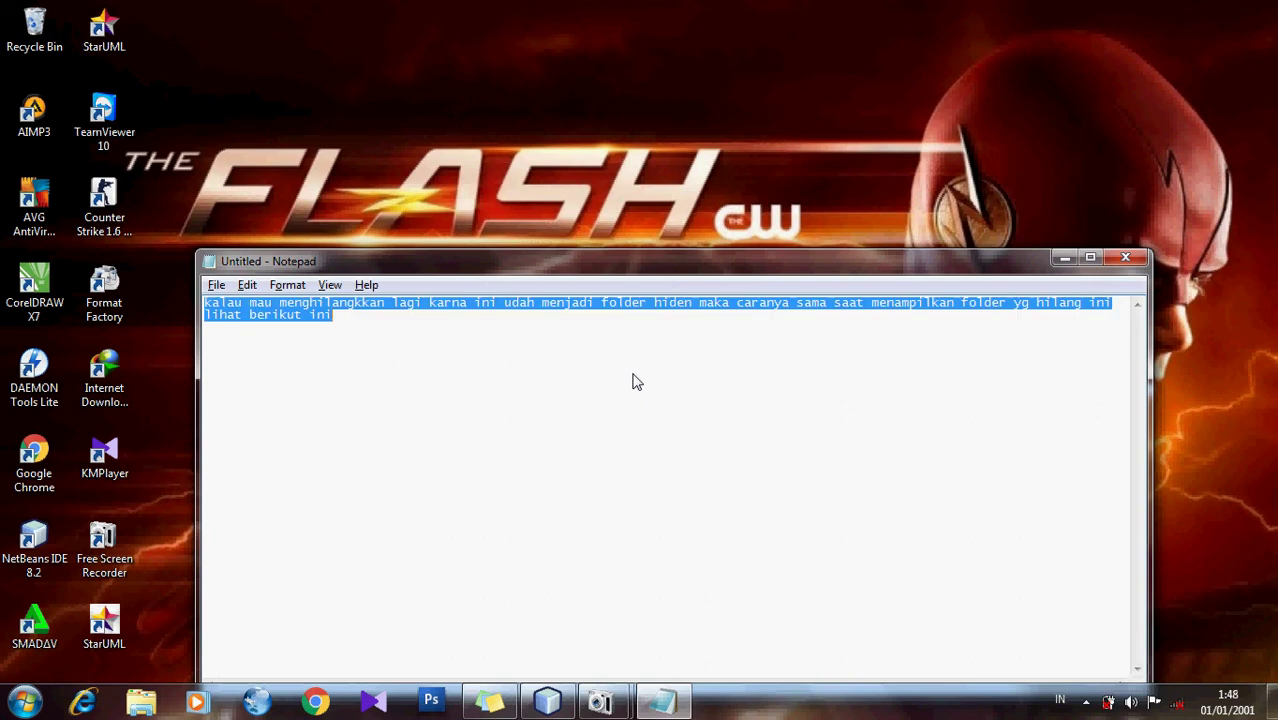
pyautogui.write('nah itu')
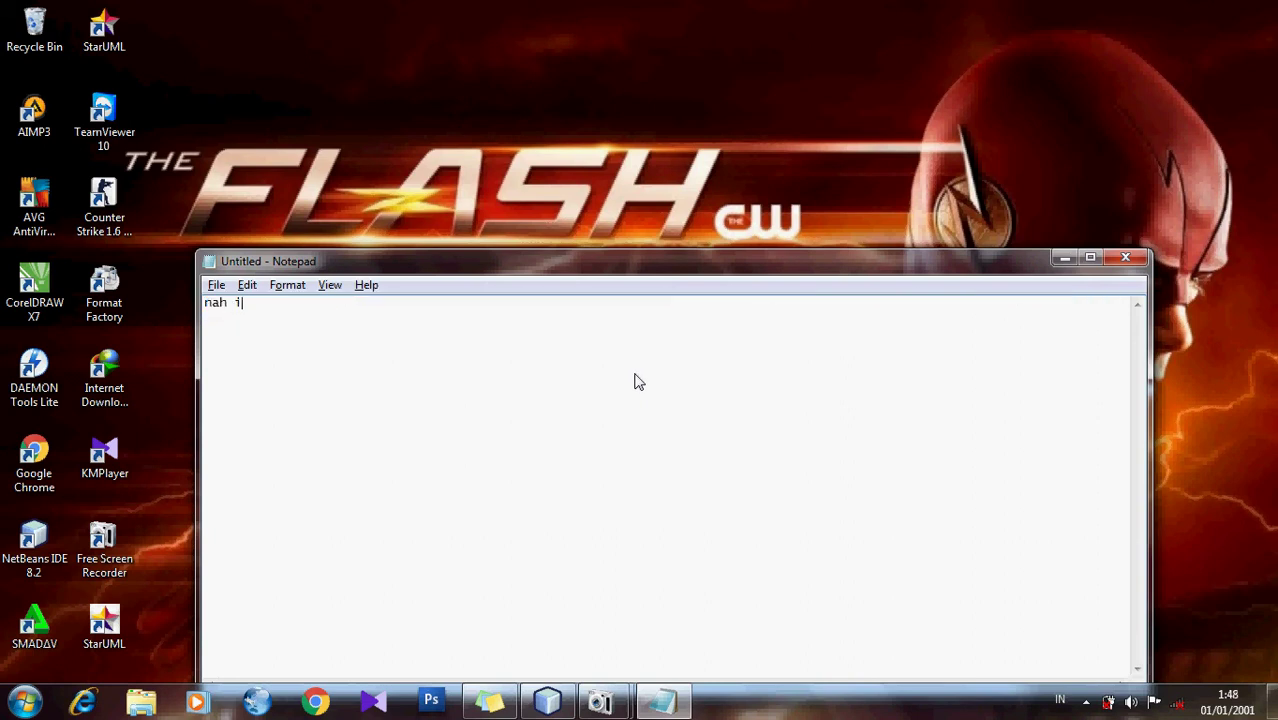
pyautogui.write(' tadi cara hidden')
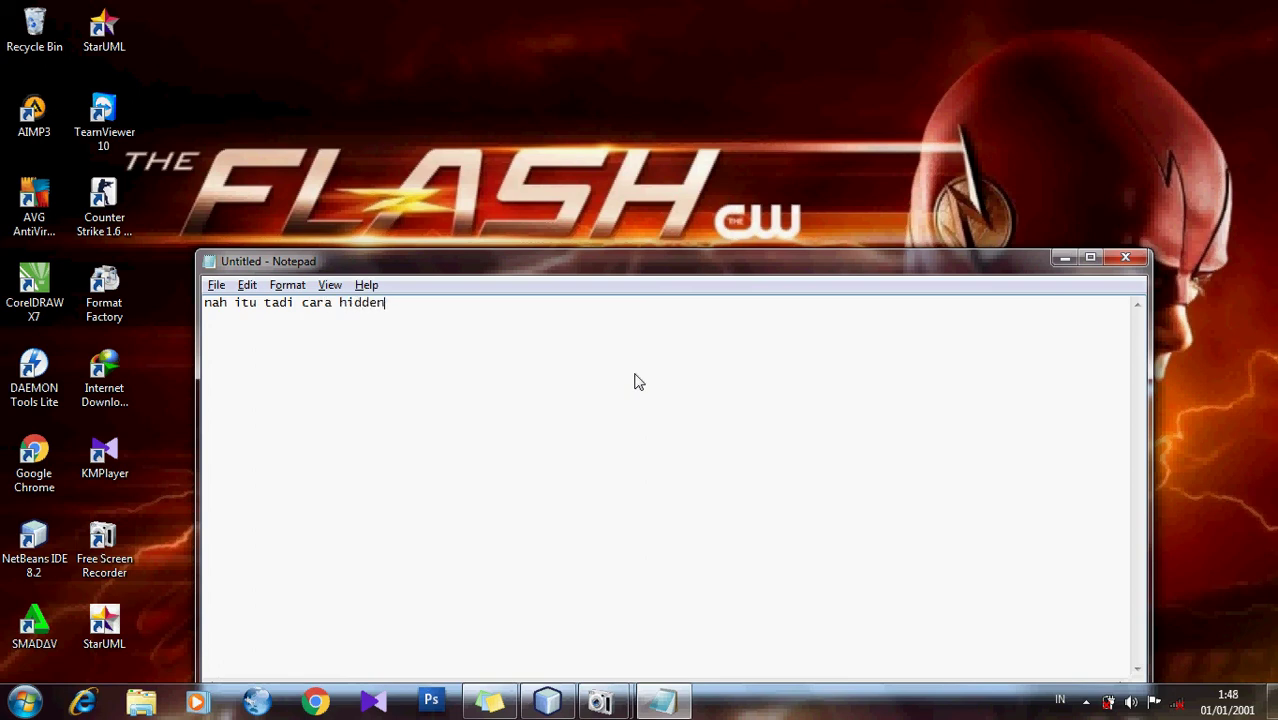
pyautogui.write(' folder yang baik')
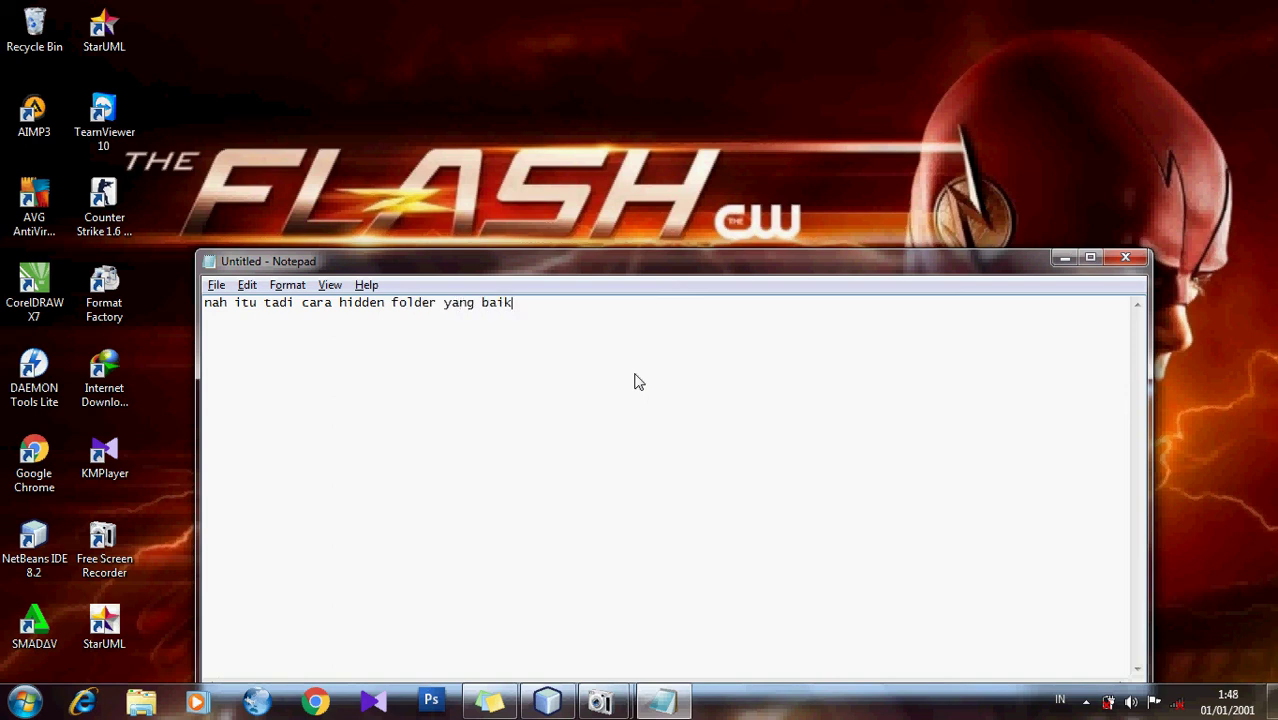
pyautogui.write(' dan benhar')
pyautogui.press('BackSpace')
pyautogui.press('BackSpace')
pyautogui.write('ar')
pyautogui.click(1129, 258)
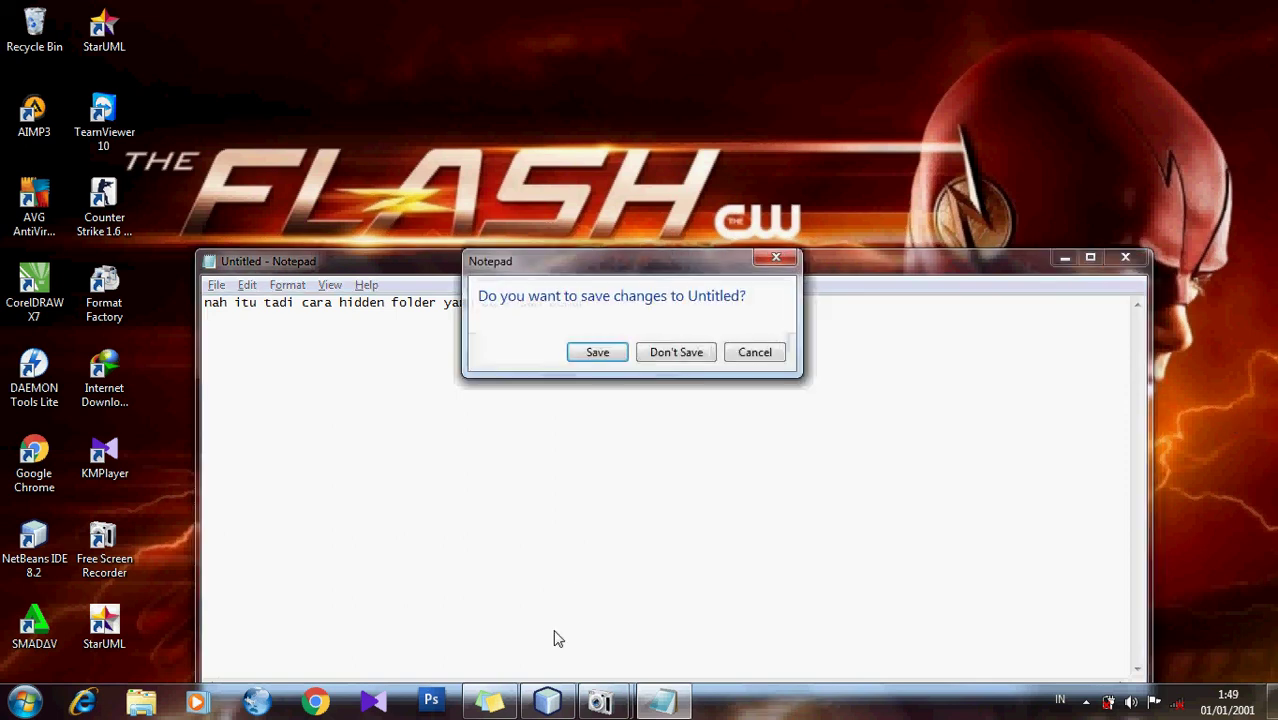
pyautogui.click(660, 352)
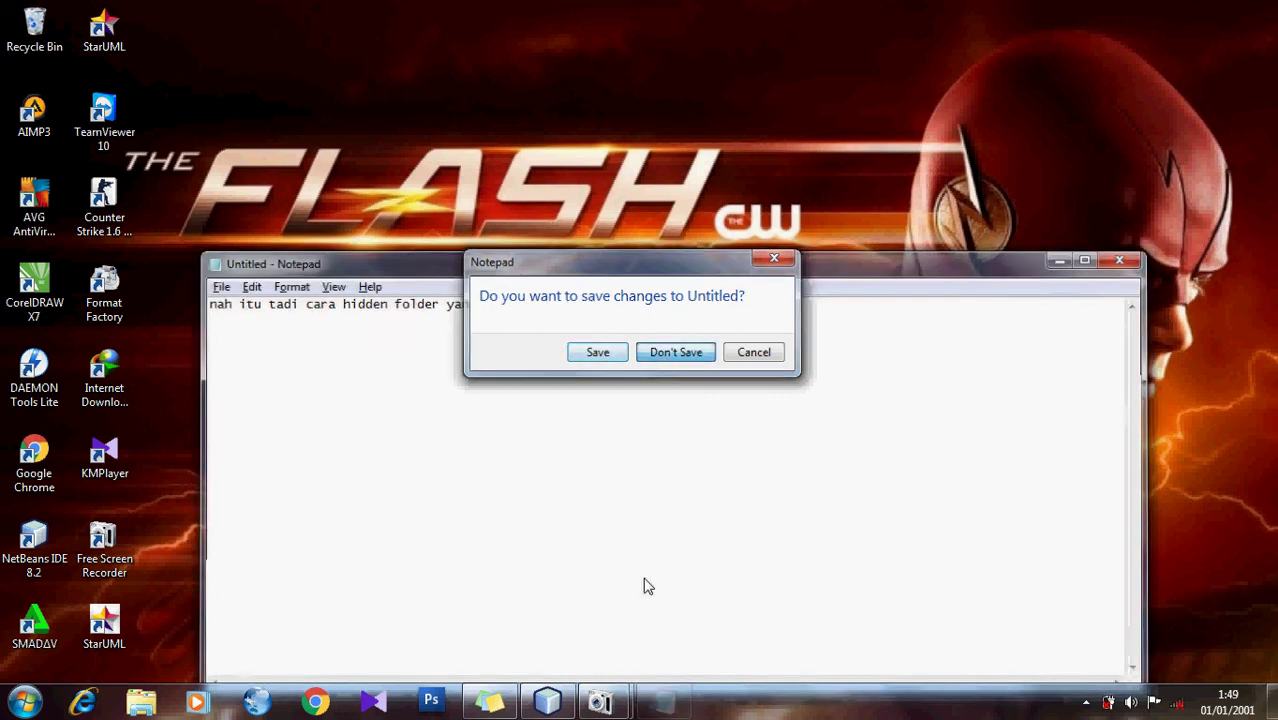